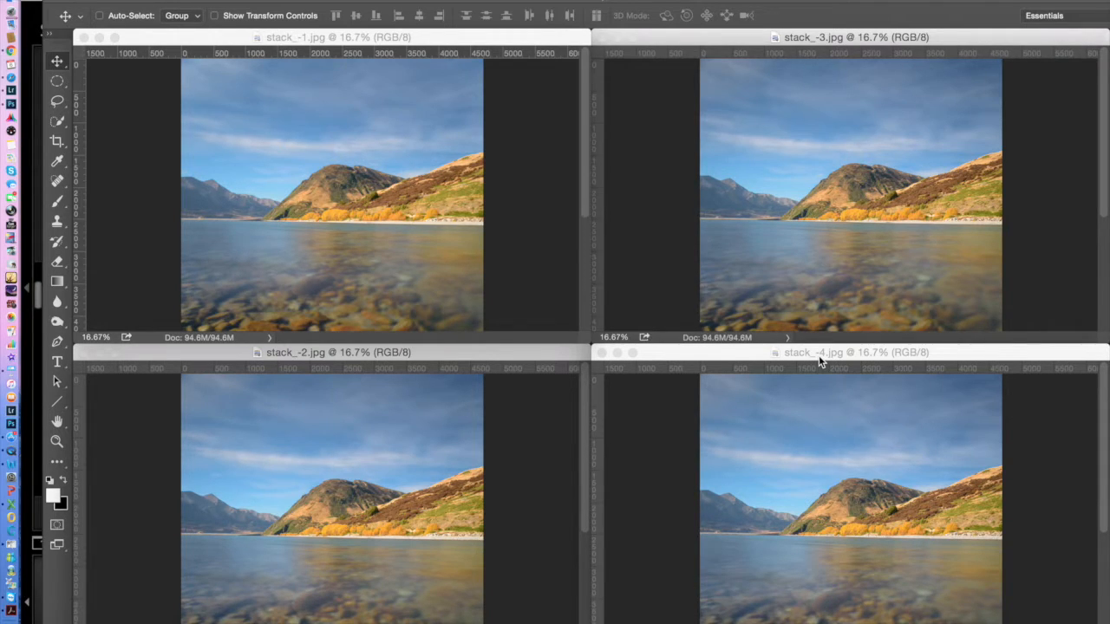
Examine the sharpness of the foreground rocks in stack_-1.jpg at 100% magnification
{"action": "left_click", "coordinate": [485, 39]}
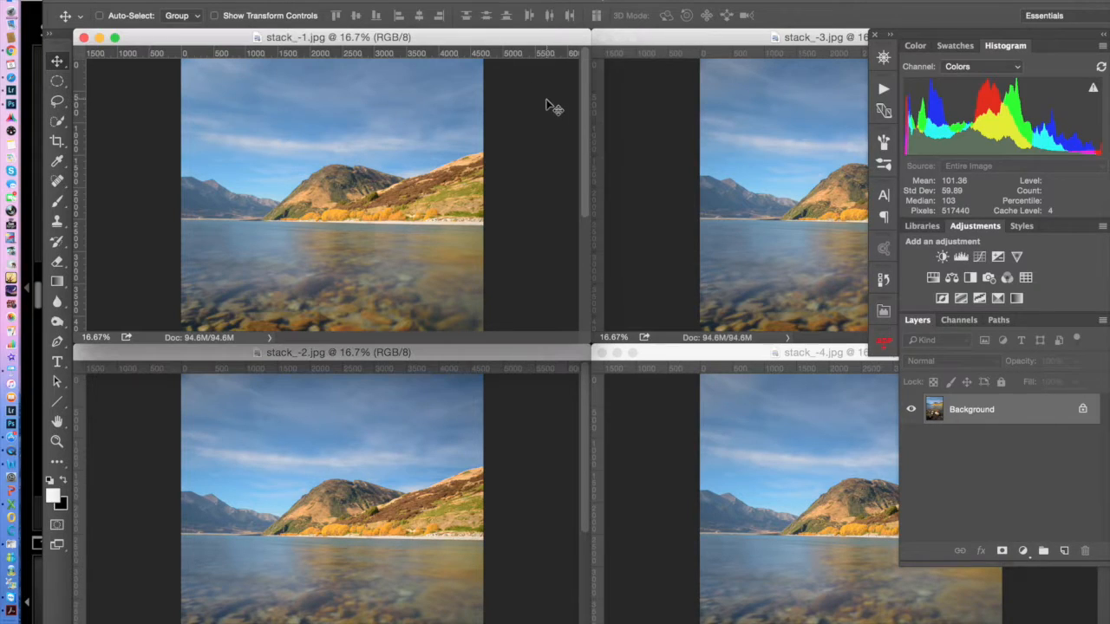
{"action": "key", "text": "super+plus"}
{"action": "key", "text": "super+plus"}
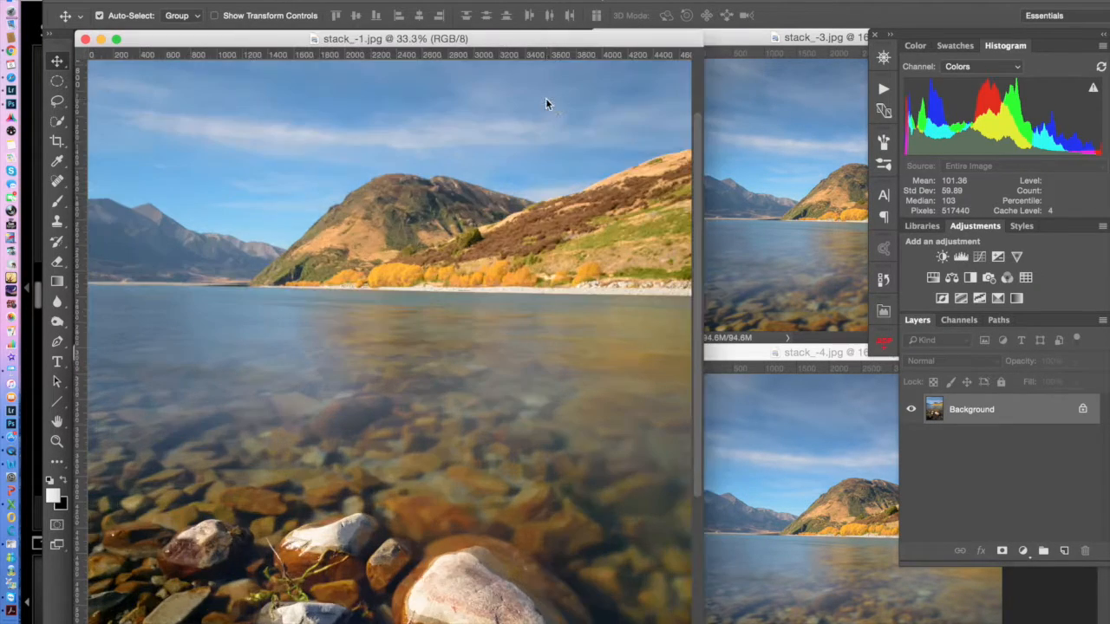
{"action": "key", "text": "super+plus"}
{"action": "key", "text": "super+plus"}
{"action": "key", "text": "super+plus"}
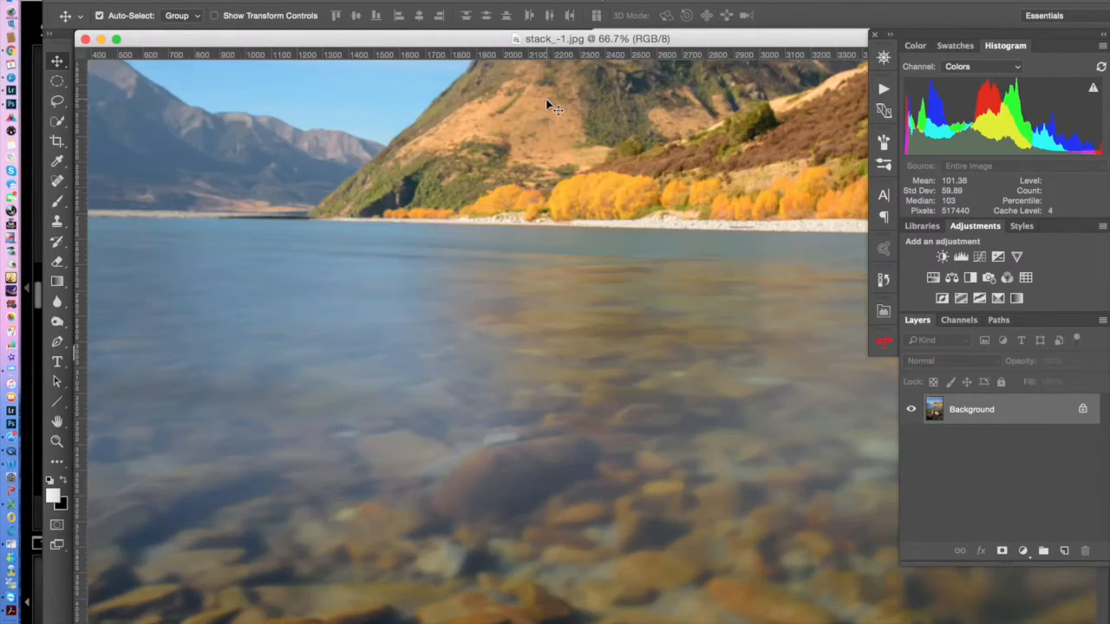
{"action": "left_click_drag", "start_coordinate": [616, 559], "coordinate": [587, 346]}
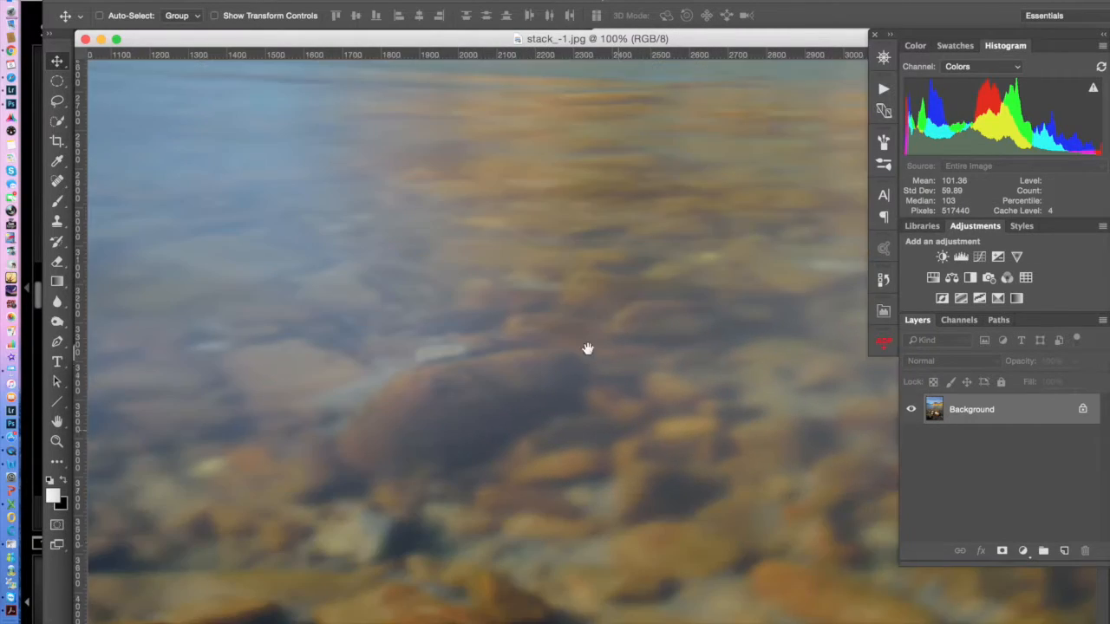
{"action": "left_click_drag", "start_coordinate": [578, 515], "coordinate": [587, 269]}
{"action": "scroll", "coordinate": [587, 269], "scroll_direction": "down", "scroll_amount": 3}
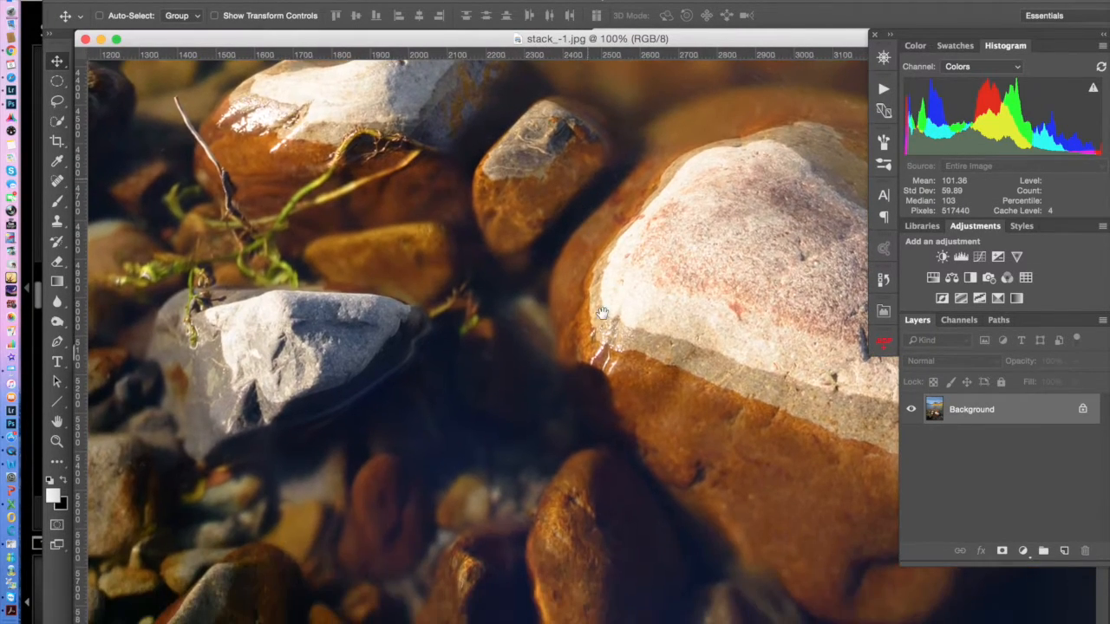
{"action": "left_click", "coordinate": [582, 384]}
{"action": "left_click", "coordinate": [682, 219]}
{"action": "left_click_drag", "start_coordinate": [725, 271], "coordinate": [602, 305]}
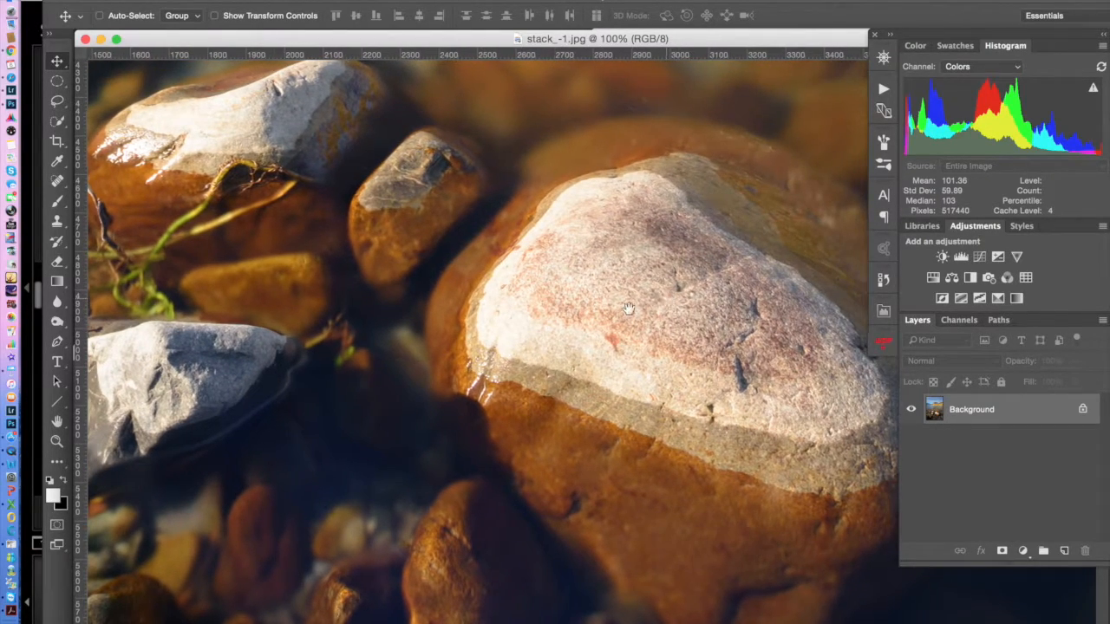
{"action": "left_click_drag", "start_coordinate": [724, 316], "coordinate": [667, 339]}
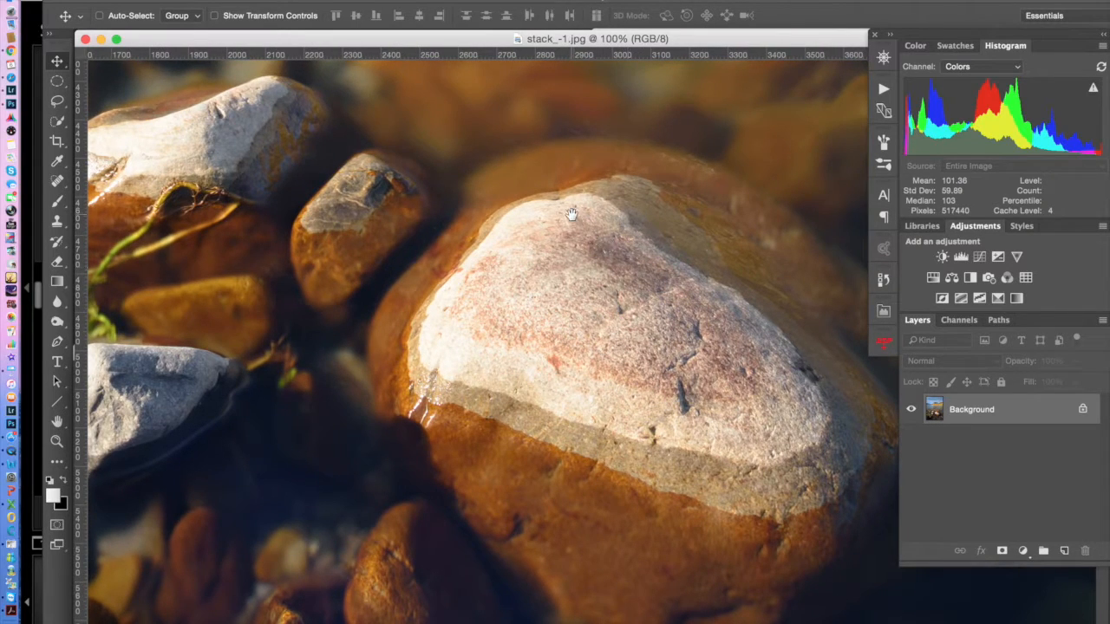
{"action": "left_click_drag", "start_coordinate": [531, 236], "coordinate": [607, 359]}
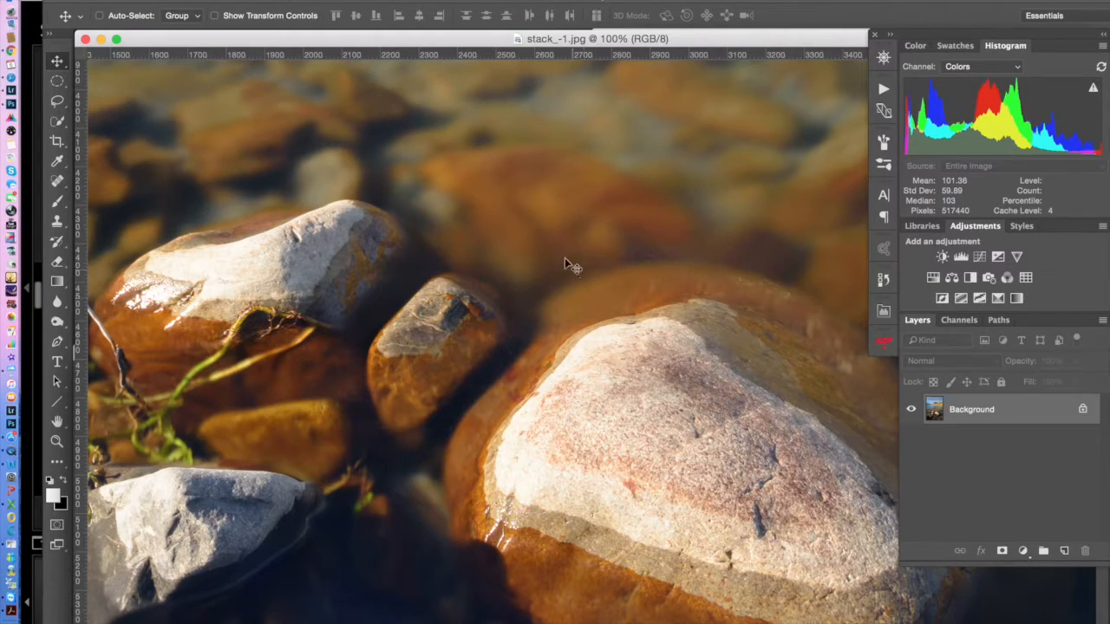
Examine the shoreline trees and distant mountain in stack_-1.jpg at 100%, then return to the 16.7% overview
{"action": "left_click_drag", "start_coordinate": [561, 162], "coordinate": [563, 392]}
{"action": "left_click_drag", "start_coordinate": [552, 171], "coordinate": [580, 421]}
{"action": "left_click_drag", "start_coordinate": [570, 167], "coordinate": [541, 332]}
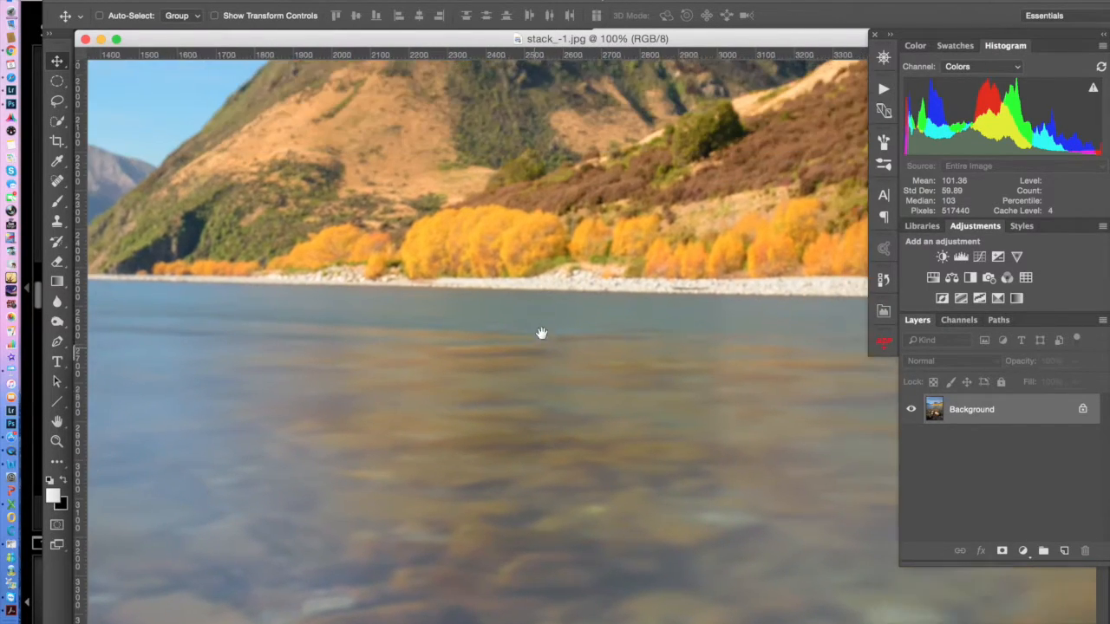
{"action": "left_click_drag", "start_coordinate": [555, 186], "coordinate": [572, 280]}
{"action": "left_click_drag", "start_coordinate": [601, 207], "coordinate": [583, 293]}
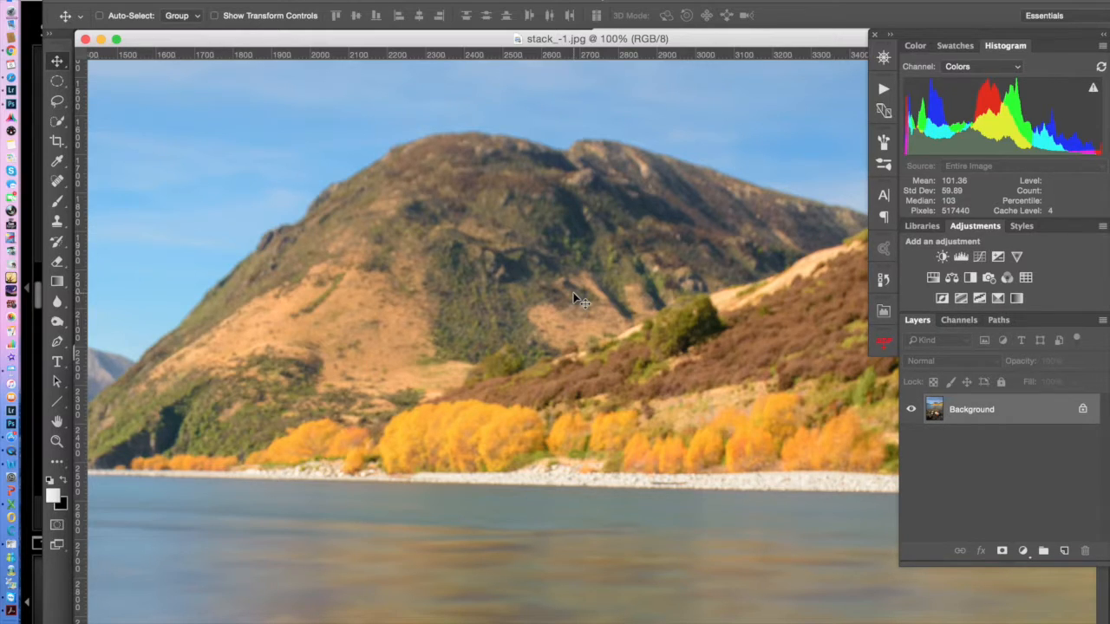
{"action": "key", "text": "super+minus"}
{"action": "key", "text": "super+minus"}
{"action": "key", "text": "super+minus"}
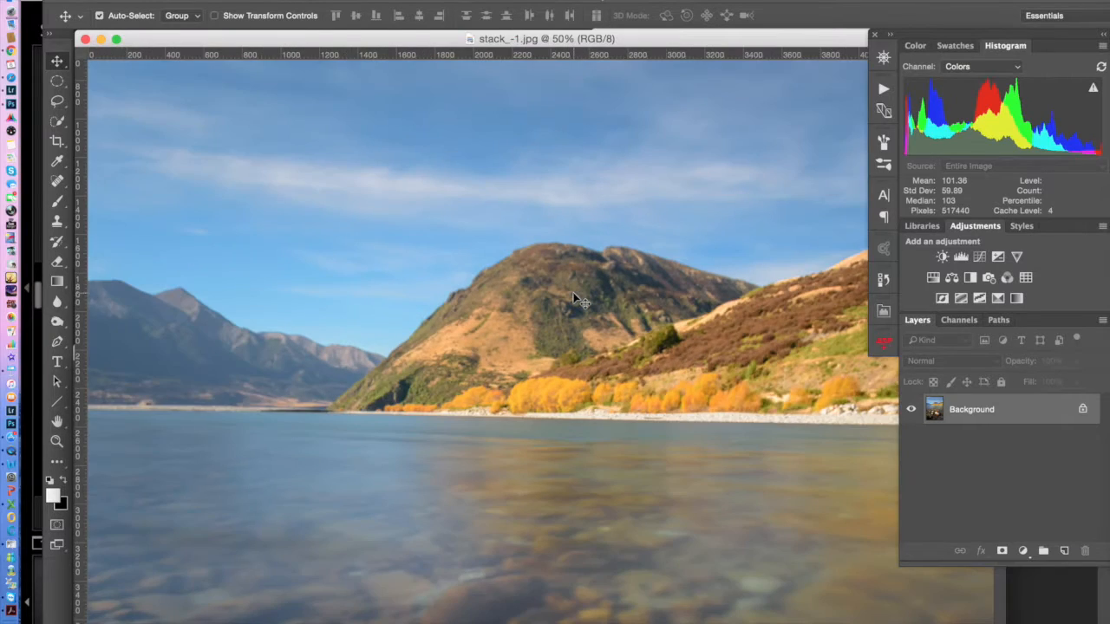
{"action": "key", "text": "super+minus"}
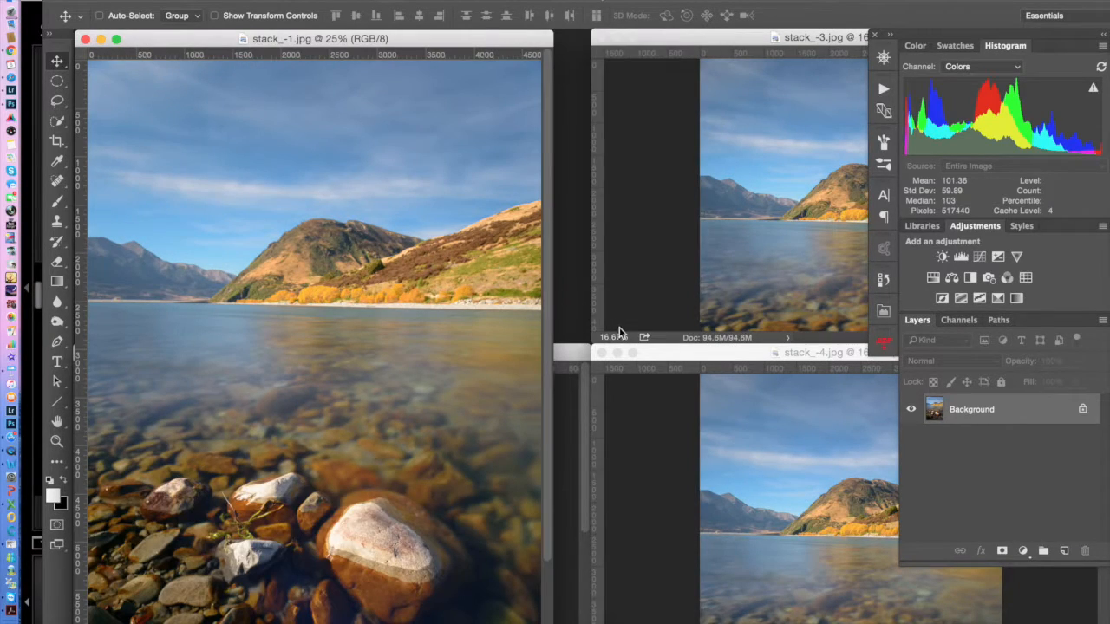
{"action": "key", "text": "super+minus"}
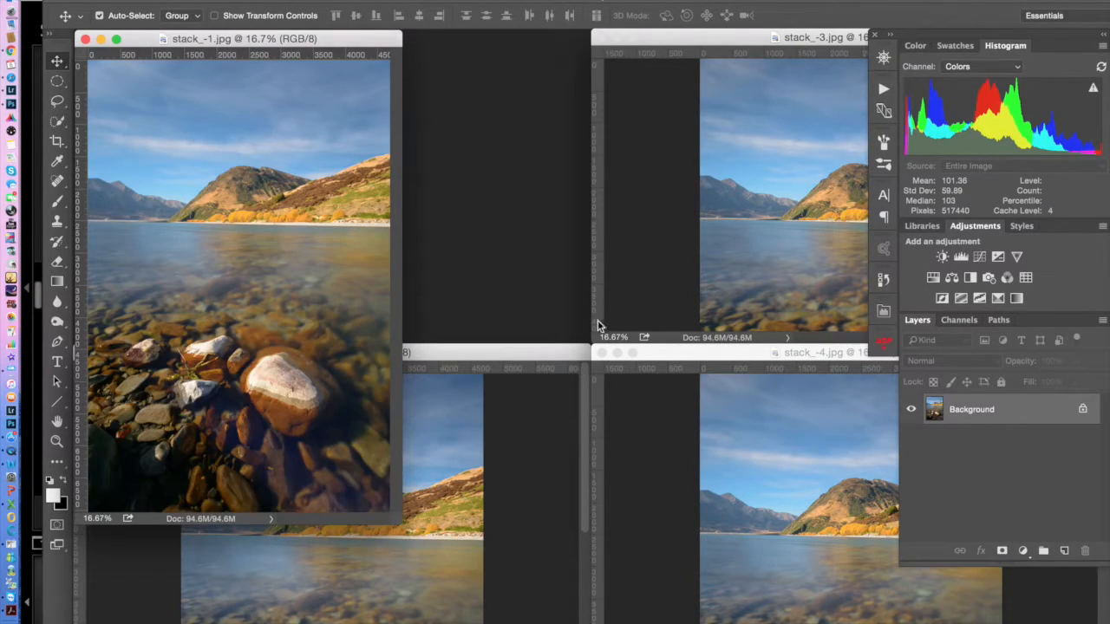
Bring stack_-4.jpg forward and examine its distant mountain and shoreline trees at 100% magnification
{"action": "left_click", "coordinate": [683, 355]}
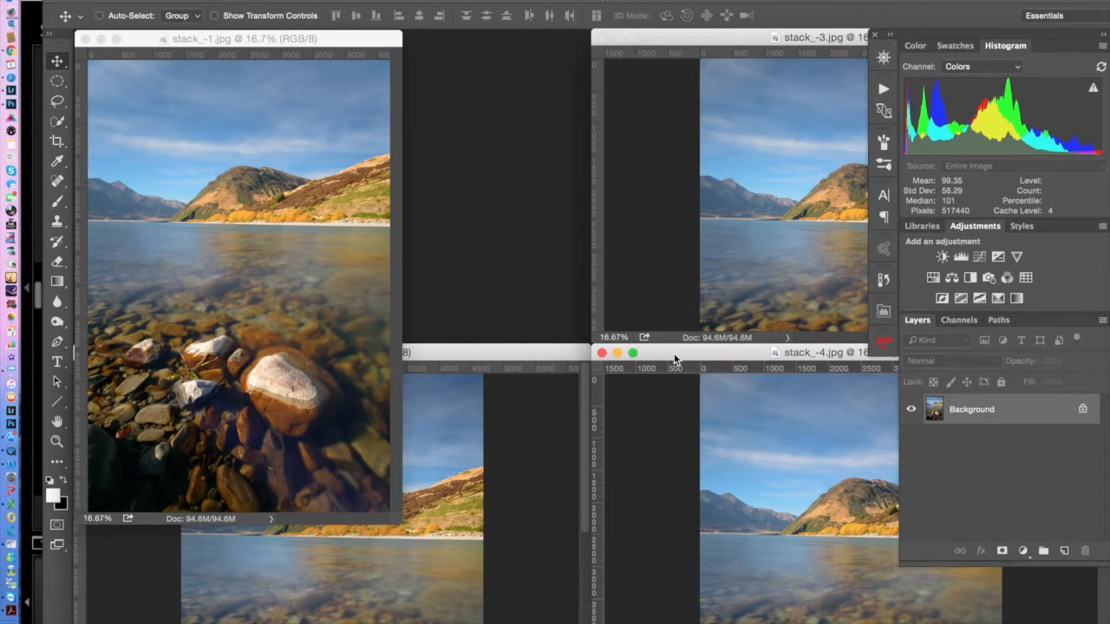
{"action": "key", "text": "super+plus"}
{"action": "key", "text": "super+plus"}
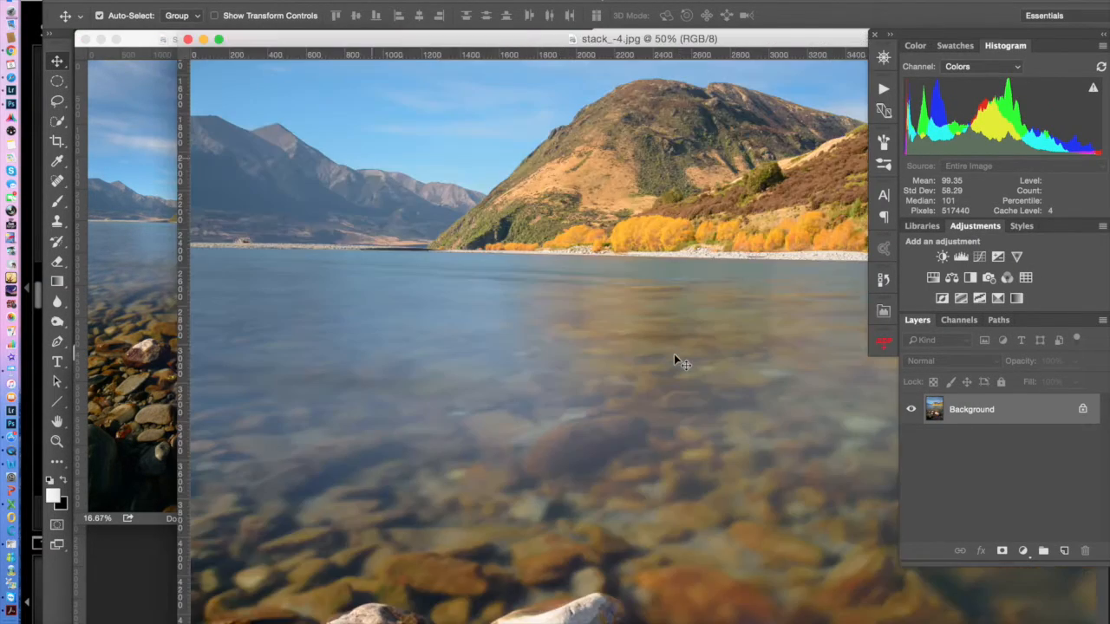
{"action": "key", "text": "super+plus"}
{"action": "key", "text": "super+plus"}
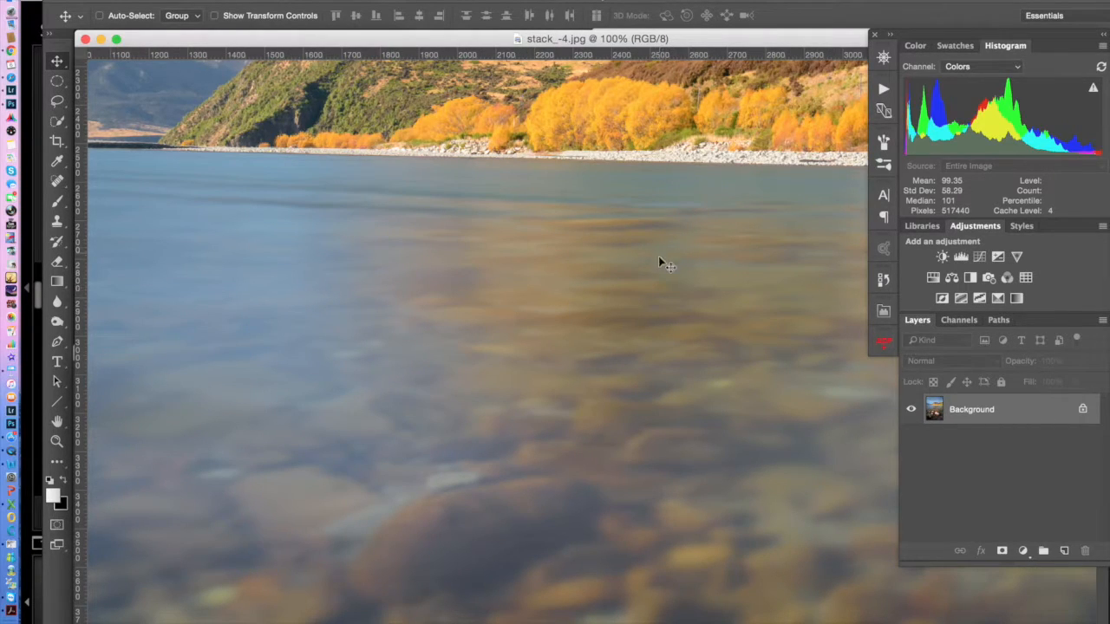
{"action": "left_click_drag", "start_coordinate": [708, 147], "coordinate": [626, 296]}
{"action": "left_click_drag", "start_coordinate": [646, 223], "coordinate": [611, 310]}
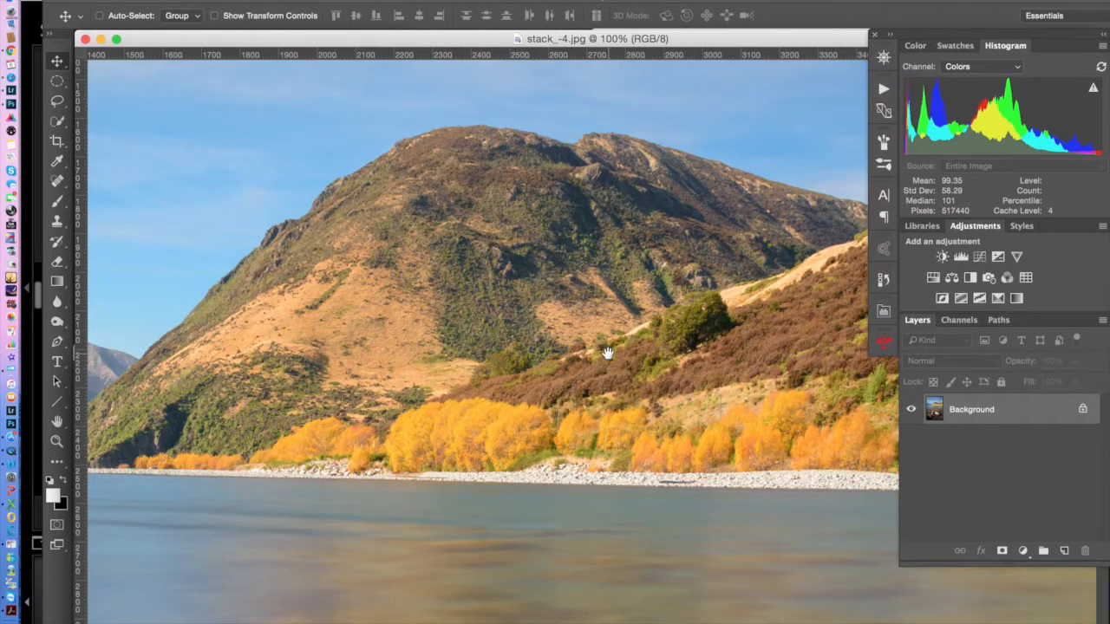
Examine the foreground rocks in stack_-4.jpg at 100%, then return to the 16.7% overview
{"action": "left_click_drag", "start_coordinate": [632, 504], "coordinate": [624, 322]}
{"action": "left_click_drag", "start_coordinate": [602, 540], "coordinate": [632, 265]}
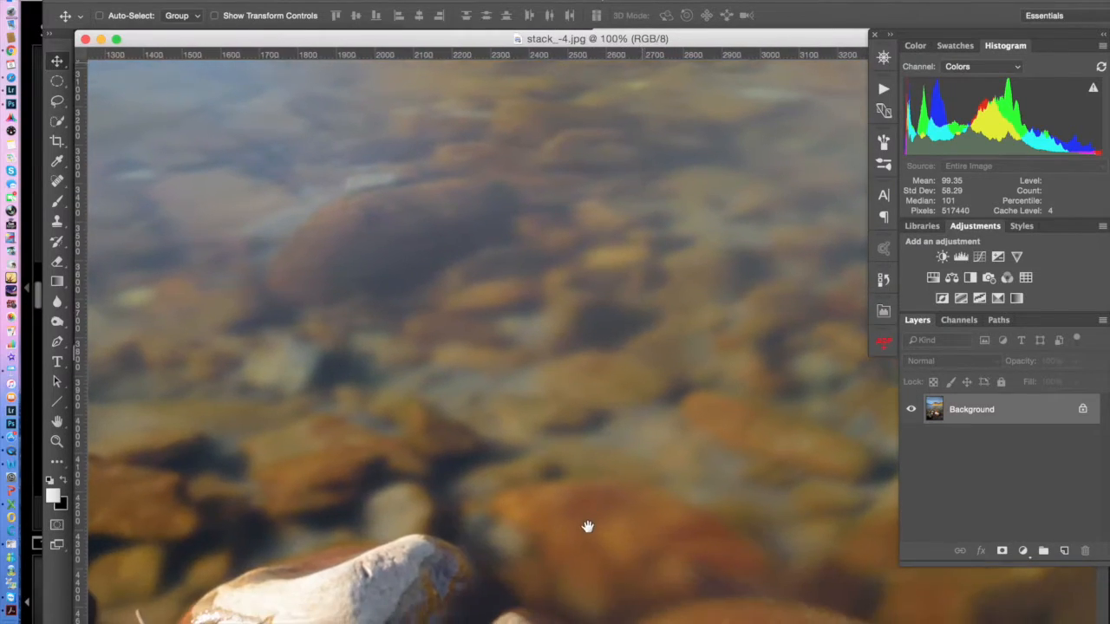
{"action": "left_click_drag", "start_coordinate": [620, 607], "coordinate": [633, 362]}
{"action": "left_click_drag", "start_coordinate": [685, 491], "coordinate": [603, 431]}
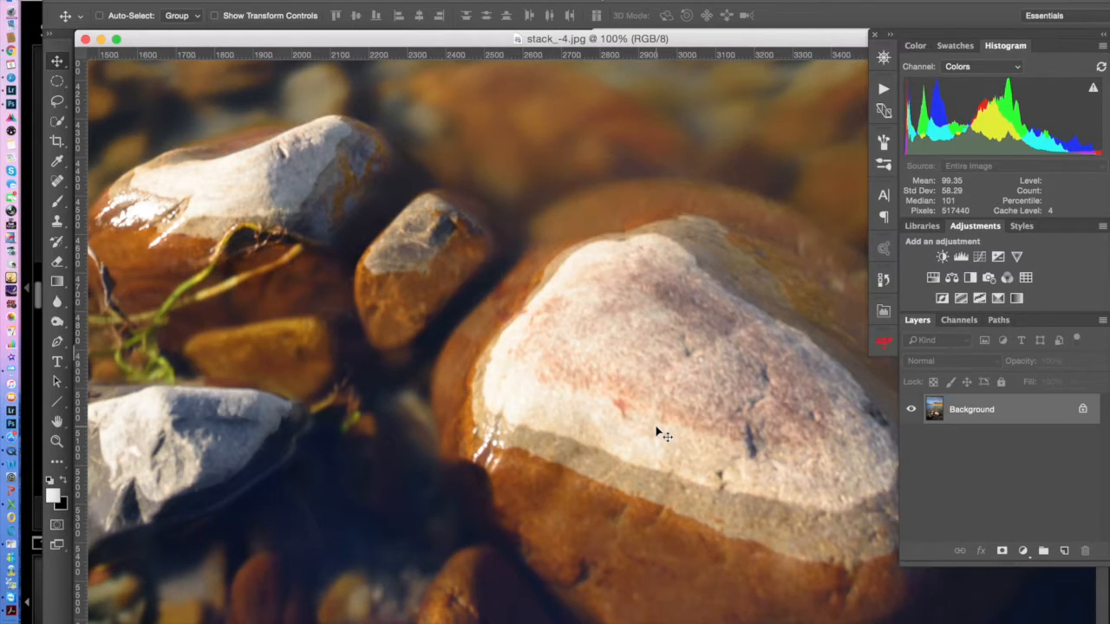
{"action": "key", "text": "super+minus"}
{"action": "key", "text": "super+minus"}
{"action": "key", "text": "super+minus"}
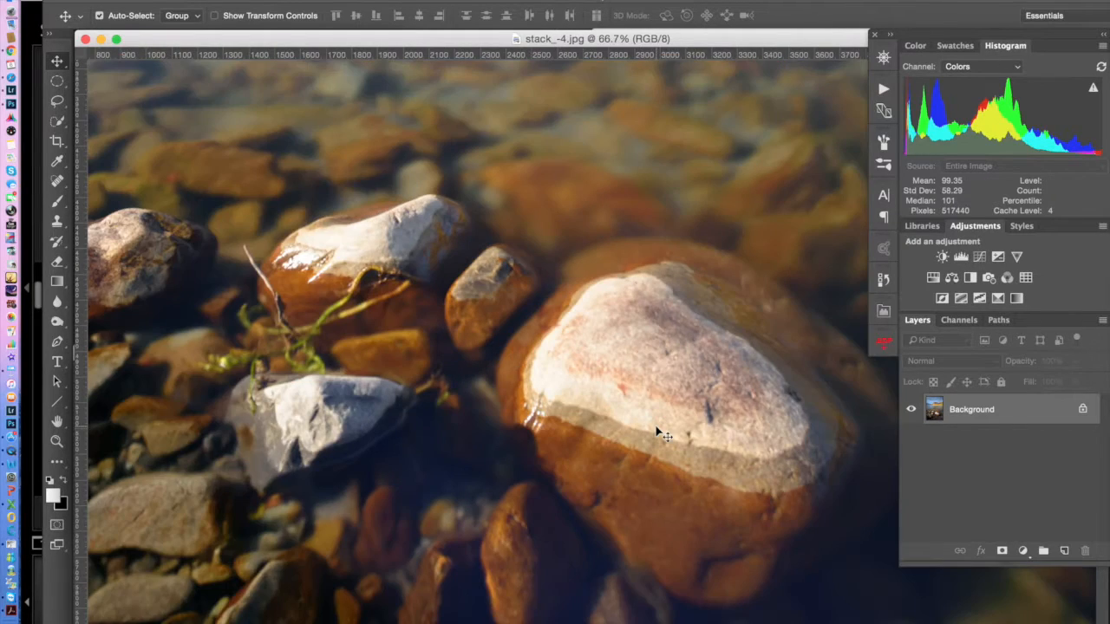
{"action": "key", "text": "super+minus"}
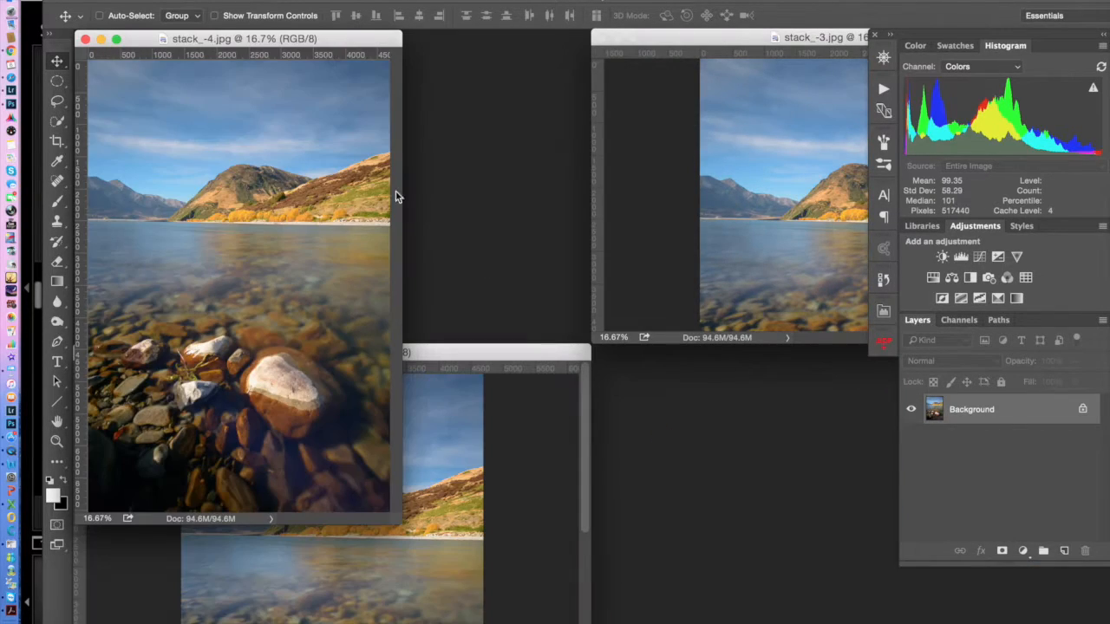
Arrange the stack_-4.jpg and stack_-1.jpg windows side by side so both photos can be compared
{"action": "left_click_drag", "start_coordinate": [310, 42], "coordinate": [827, 204]}
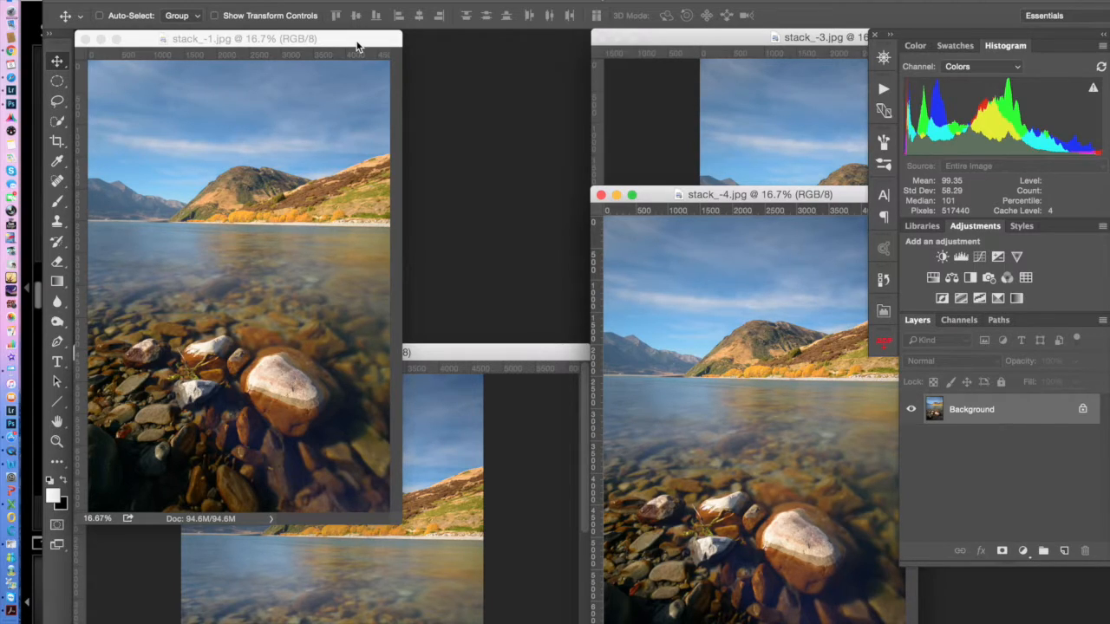
{"action": "left_click_drag", "start_coordinate": [356, 46], "coordinate": [530, 50]}
{"action": "left_click_drag", "start_coordinate": [521, 53], "coordinate": [519, 53]}
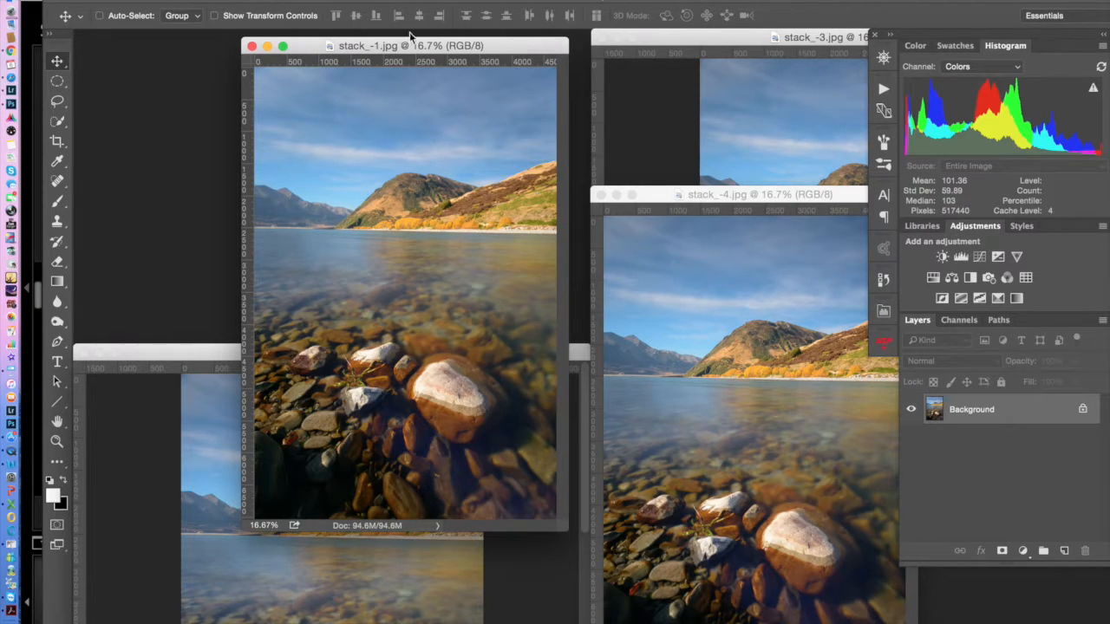
Load all open files into one layered stack with Load Files into Stack, automatically aligning the source images
{"action": "left_click", "coordinate": [143, 0]}
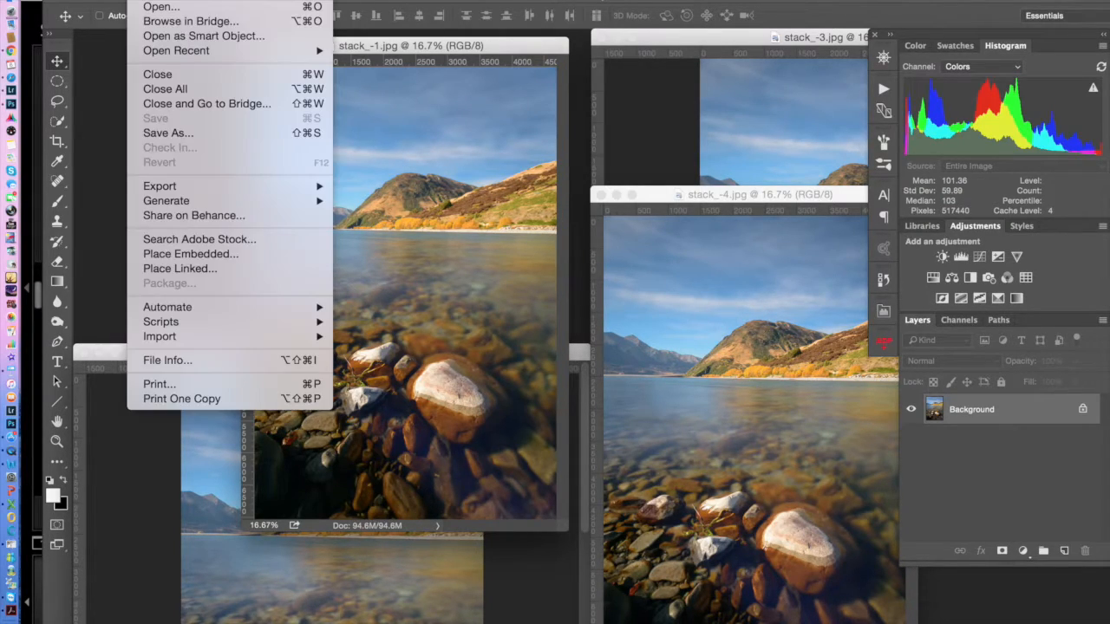
{"action": "mouse_move", "coordinate": [165, 326]}
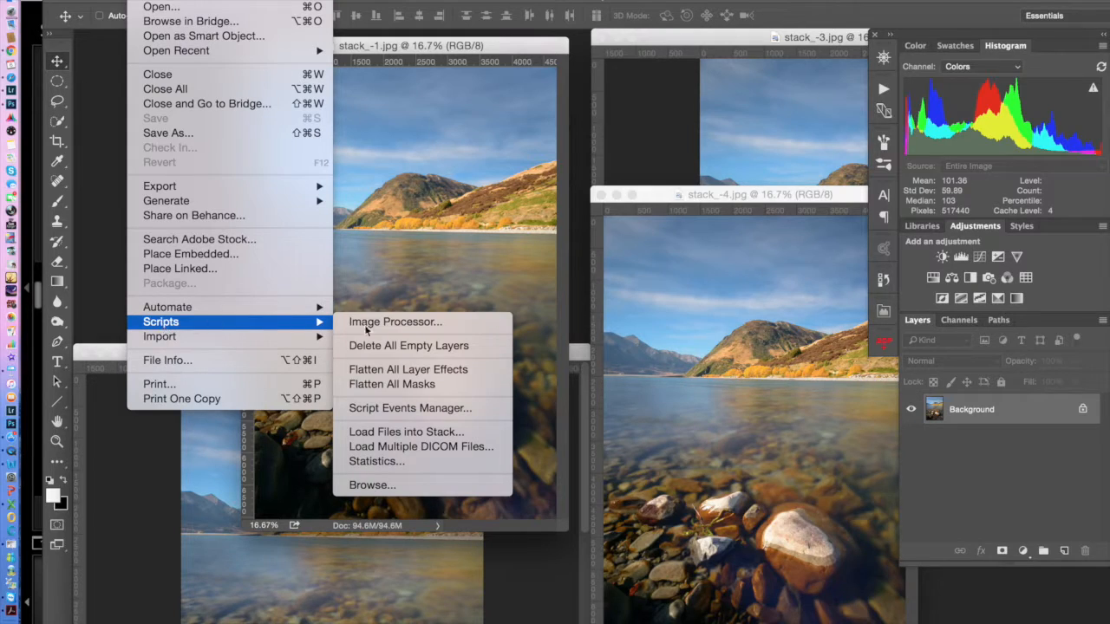
{"action": "left_click", "coordinate": [449, 433]}
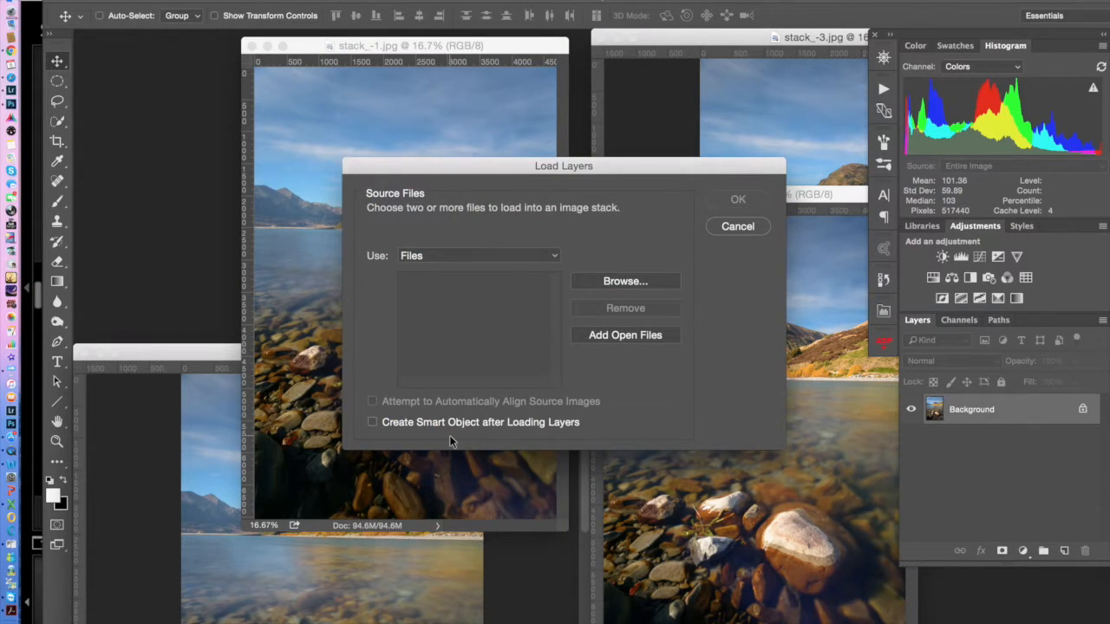
{"action": "left_click", "coordinate": [611, 334]}
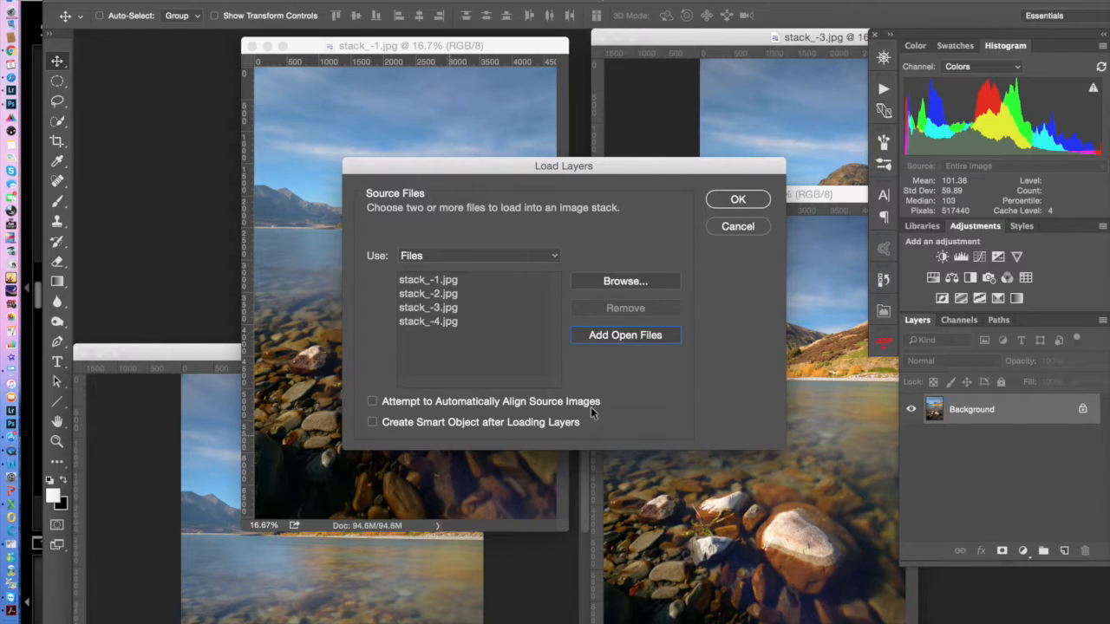
{"action": "left_click", "coordinate": [372, 402]}
{"action": "left_click", "coordinate": [738, 200]}
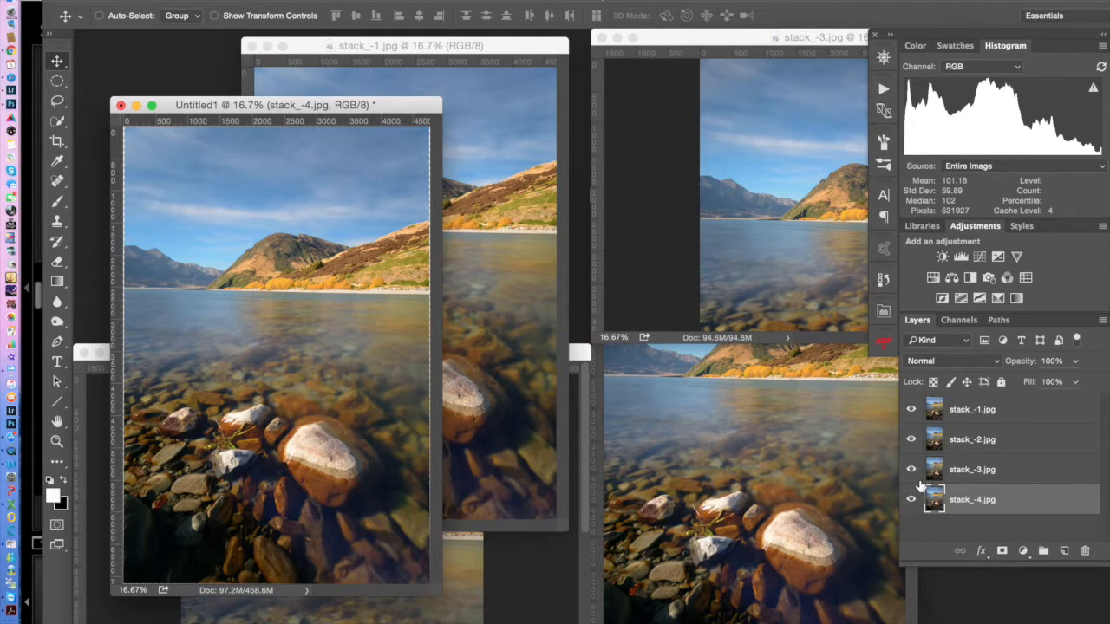
Hide the stack_-2.jpg, stack_-3.jpg and stack_-4.jpg layers, leaving only stack_-1.jpg displayed
{"action": "left_click", "coordinate": [912, 440]}
{"action": "left_click", "coordinate": [912, 469]}
{"action": "left_click", "coordinate": [911, 499]}
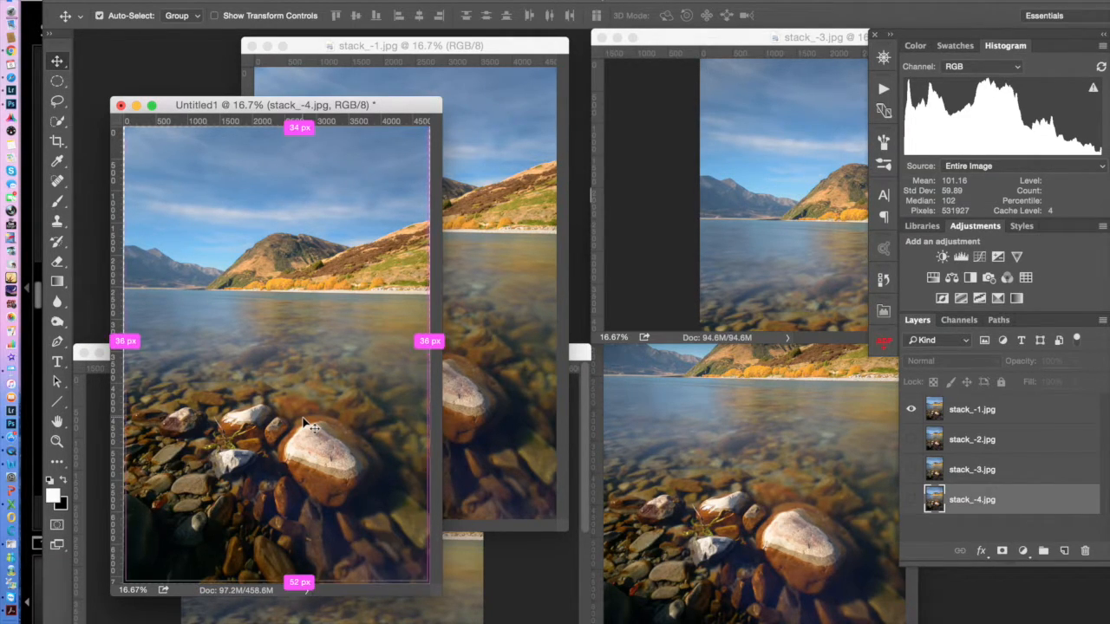
Examine the foreground rock and the distant mountain of the stack_-1.jpg layer at 100% magnification
{"action": "key", "text": "super+plus"}
{"action": "key", "text": "super+plus"}
{"action": "key", "text": "super+plus"}
{"action": "key", "text": "super+plus"}
{"action": "key", "text": "super+plus"}
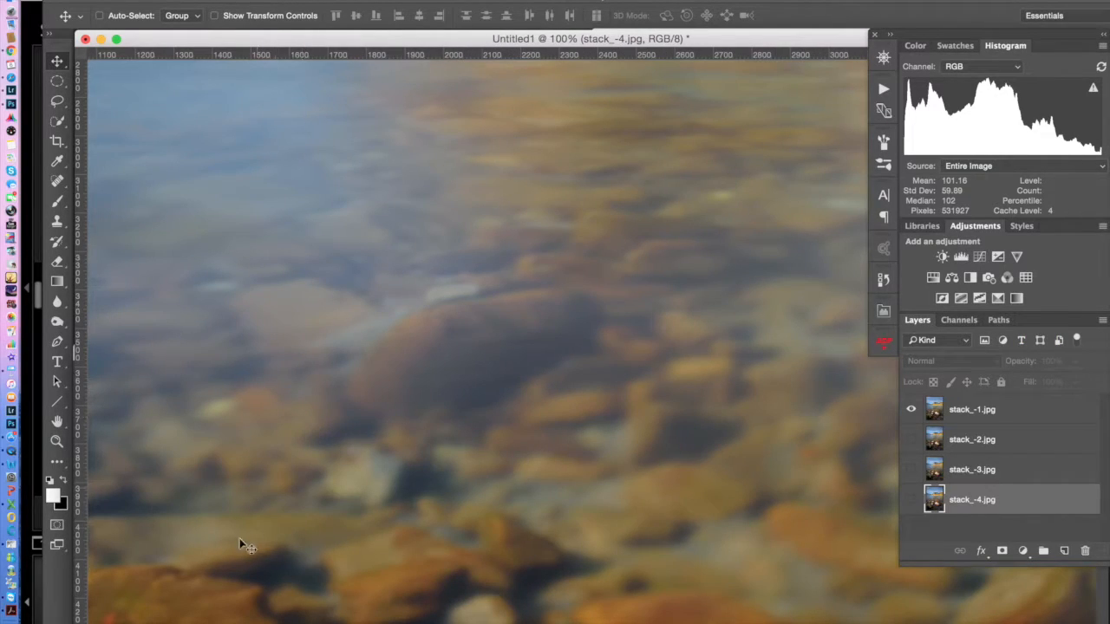
{"action": "left_click_drag", "start_coordinate": [575, 618], "coordinate": [484, 351]}
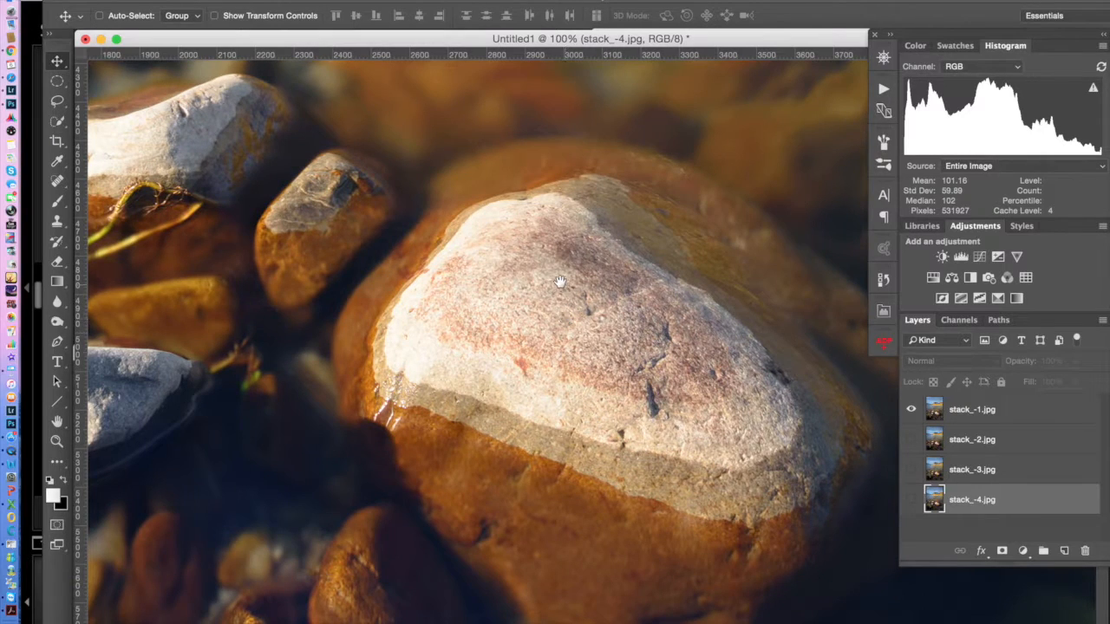
{"action": "left_click_drag", "start_coordinate": [551, 269], "coordinate": [549, 573]}
{"action": "left_click_drag", "start_coordinate": [553, 238], "coordinate": [519, 257]}
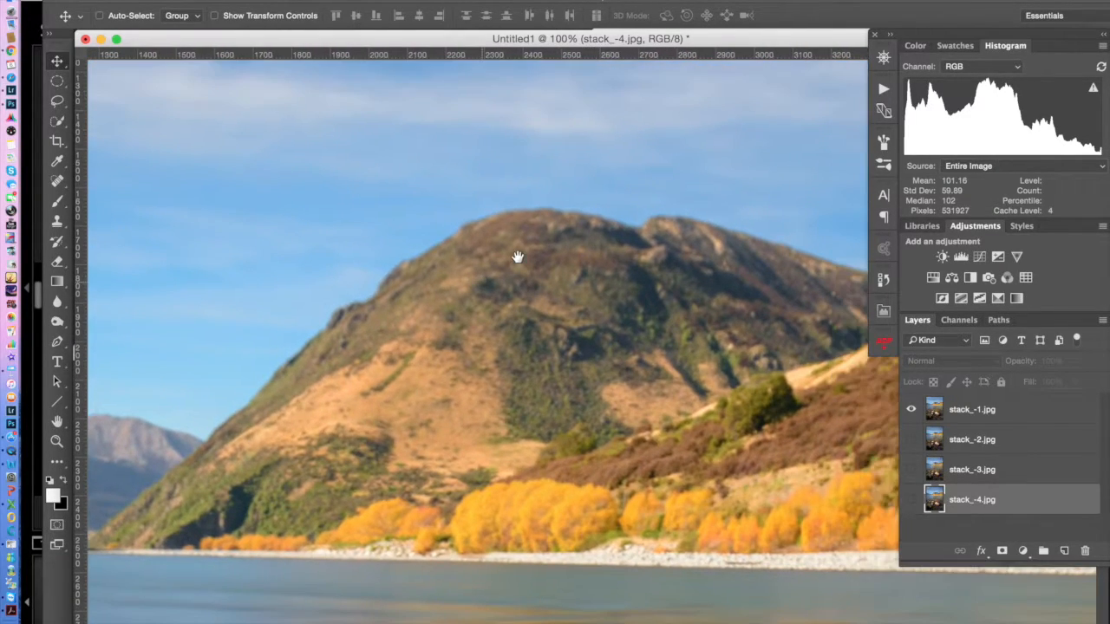
Show the stack_-4.jpg layer and hide stack_-1.jpg, so only the stack_-4.jpg frame is displayed
{"action": "left_click", "coordinate": [911, 501]}
{"action": "left_click", "coordinate": [911, 410]}
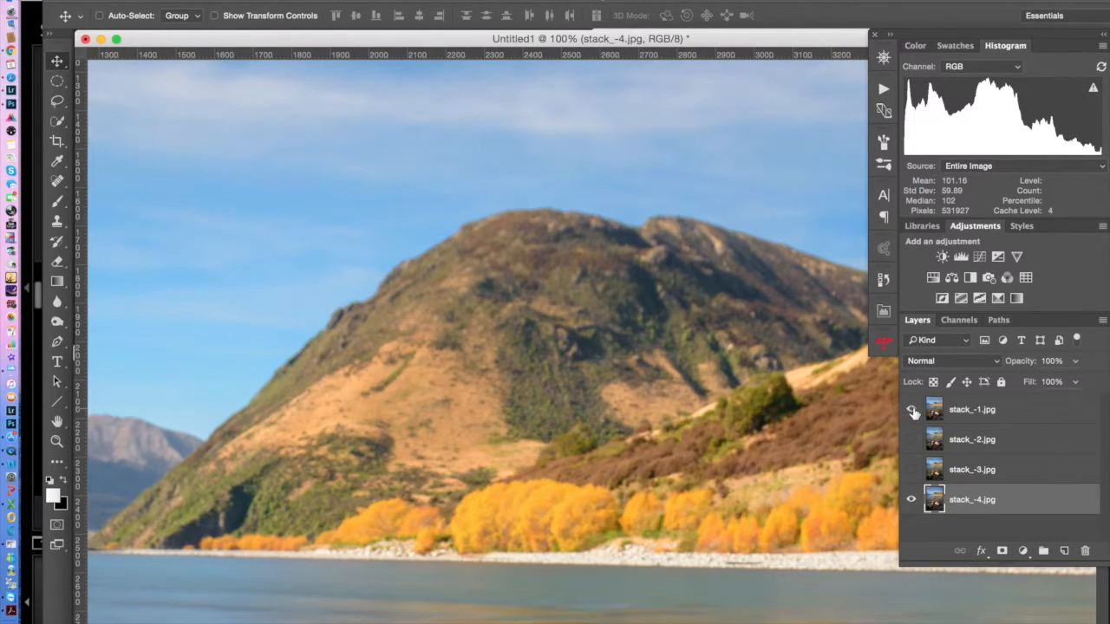
{"action": "left_click", "coordinate": [912, 410]}
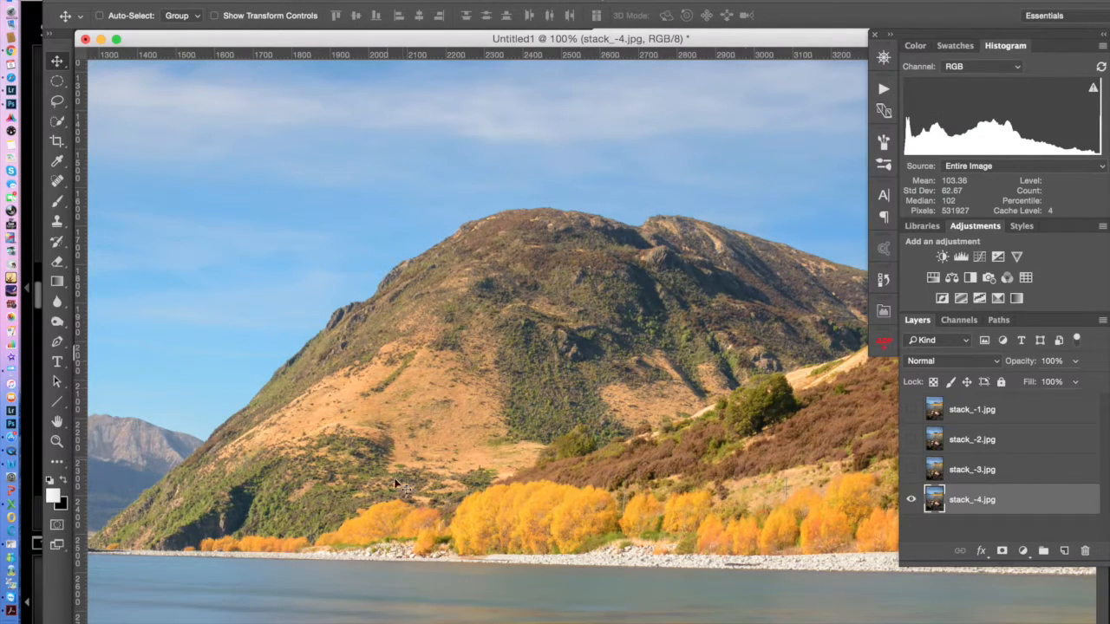
Examine the stack_-4.jpg layer's sharpness from the far shoreline to the foreground rocks, ending with the whole photo in view
{"action": "scroll", "coordinate": [738, 587], "scroll_direction": "down", "scroll_amount": 8}
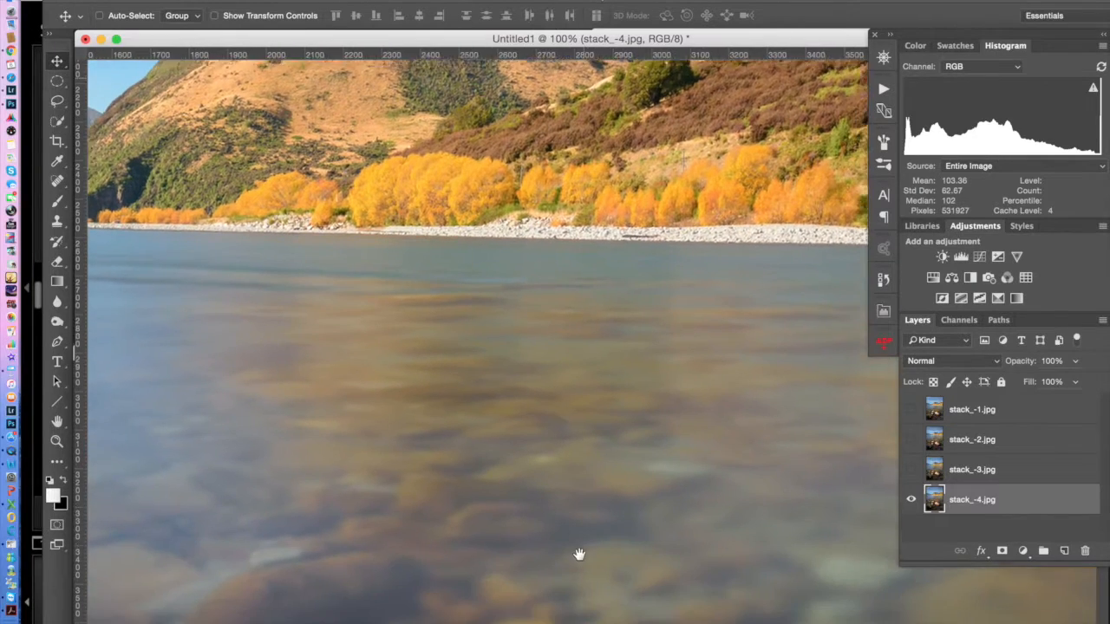
{"action": "scroll", "coordinate": [596, 320], "scroll_direction": "down", "scroll_amount": 10}
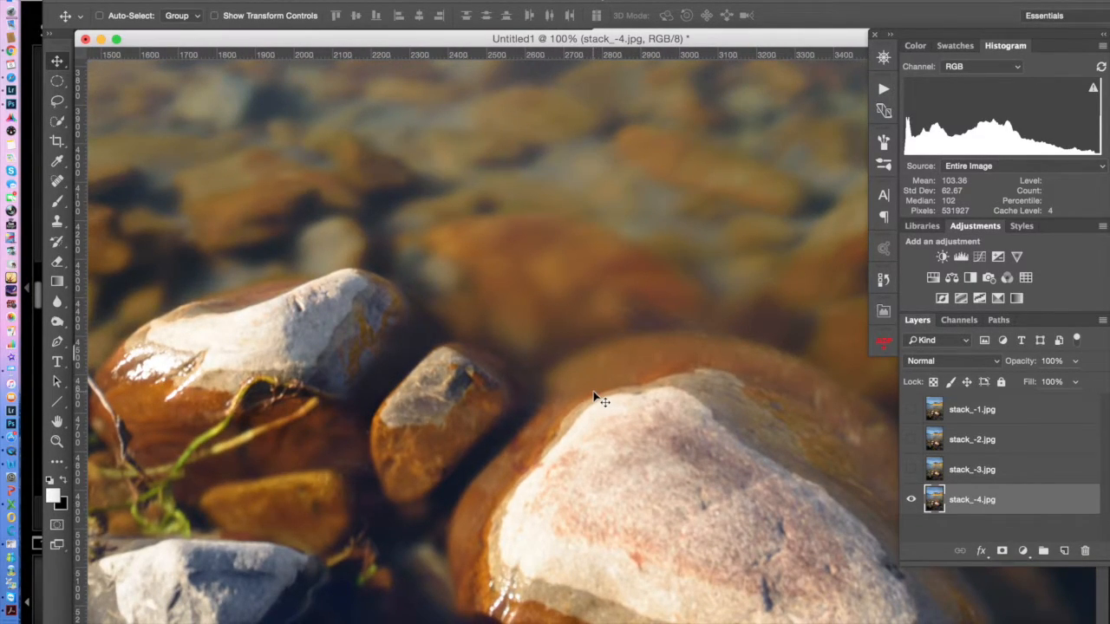
{"action": "scroll", "coordinate": [605, 420], "scroll_direction": "down", "scroll_amount": 1}
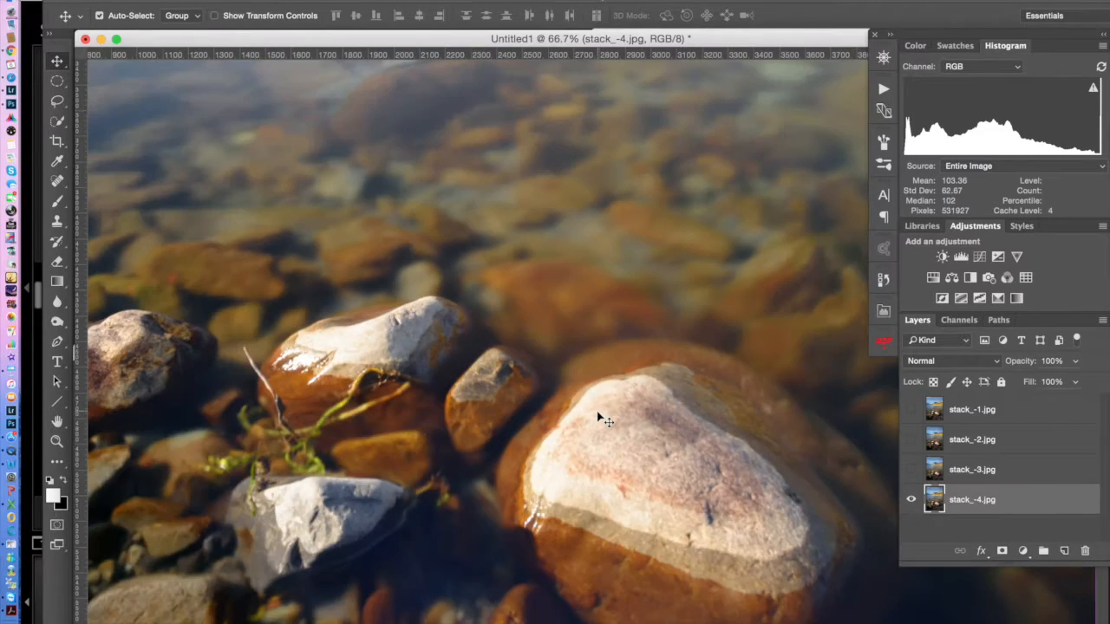
{"action": "key", "text": "super+minus"}
{"action": "key", "text": "super+minus"}
{"action": "key", "text": "super+minus"}
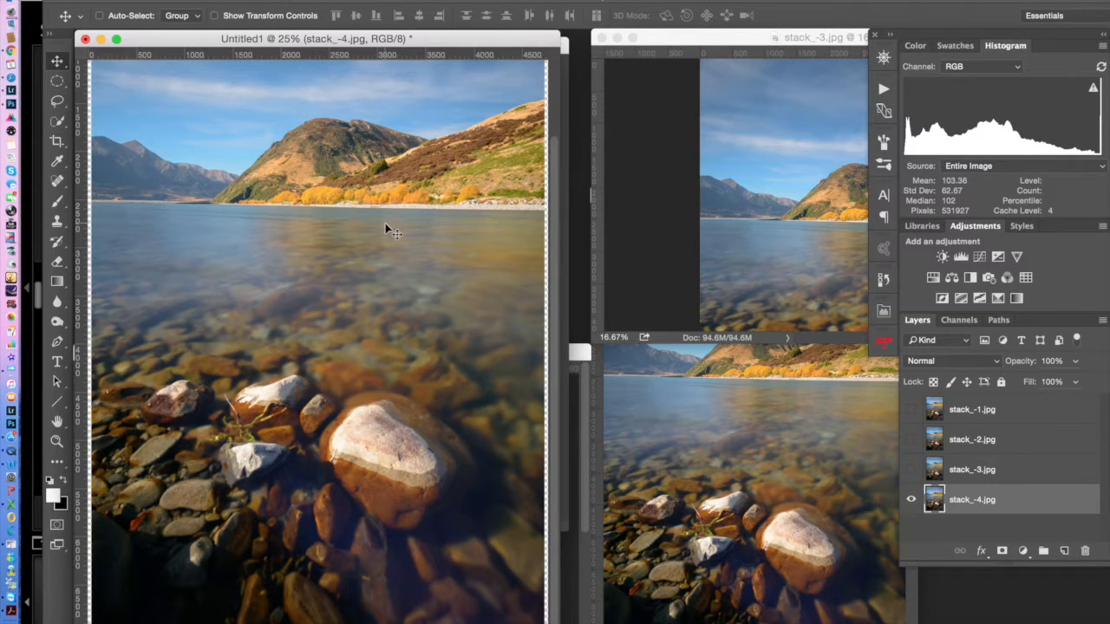
{"action": "key", "text": "super+minus"}
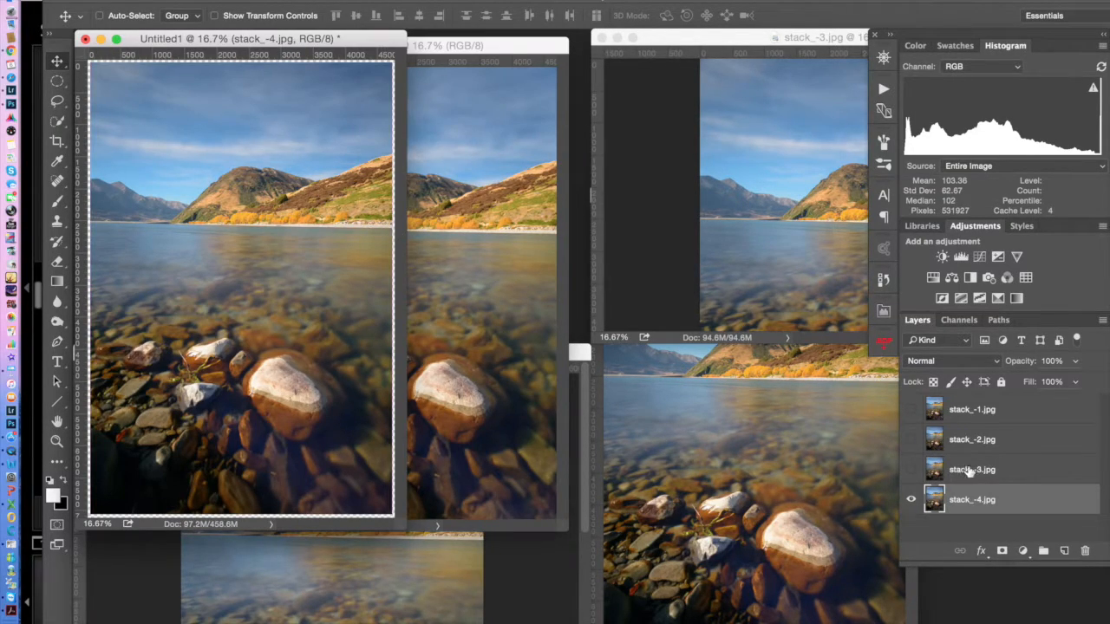
Make the stack_-1.jpg, stack_-2.jpg and stack_-3.jpg layers visible again and shift the Untitled1 window slightly away from the toolbars
{"action": "left_click", "coordinate": [910, 469]}
{"action": "left_click", "coordinate": [911, 440]}
{"action": "left_click", "coordinate": [910, 411]}
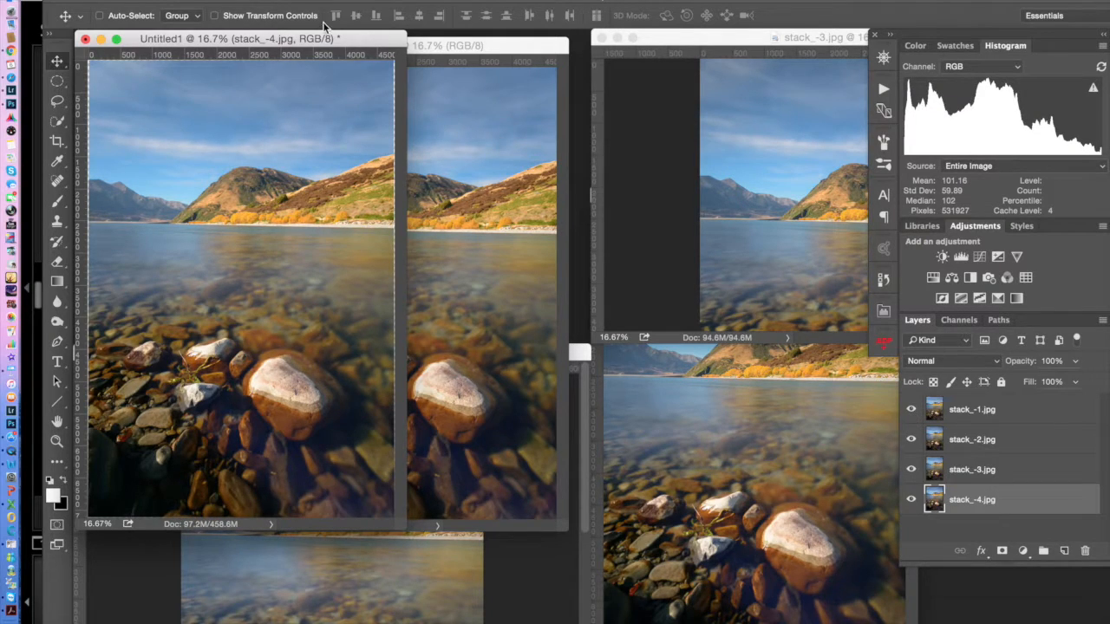
{"action": "left_click_drag", "start_coordinate": [328, 39], "coordinate": [353, 73]}
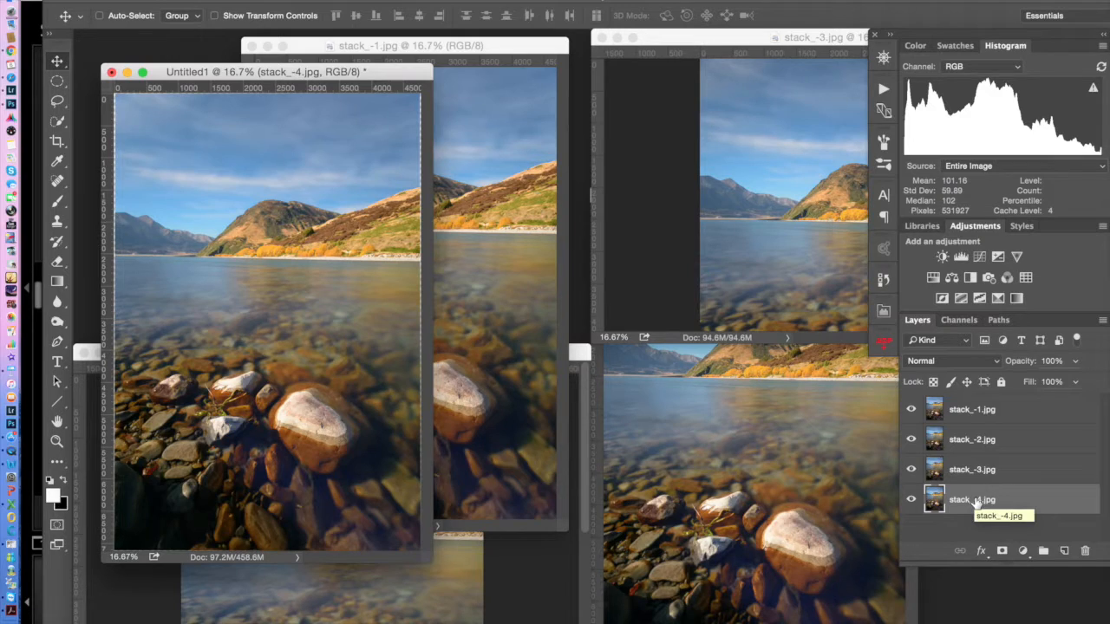
Auto-blend all four stack layers using Stack Images, with Seamless Tones and Colors and Content Aware Fill Transparent Areas enabled
{"action": "left_click", "coordinate": [970, 410], "text": "shift"}
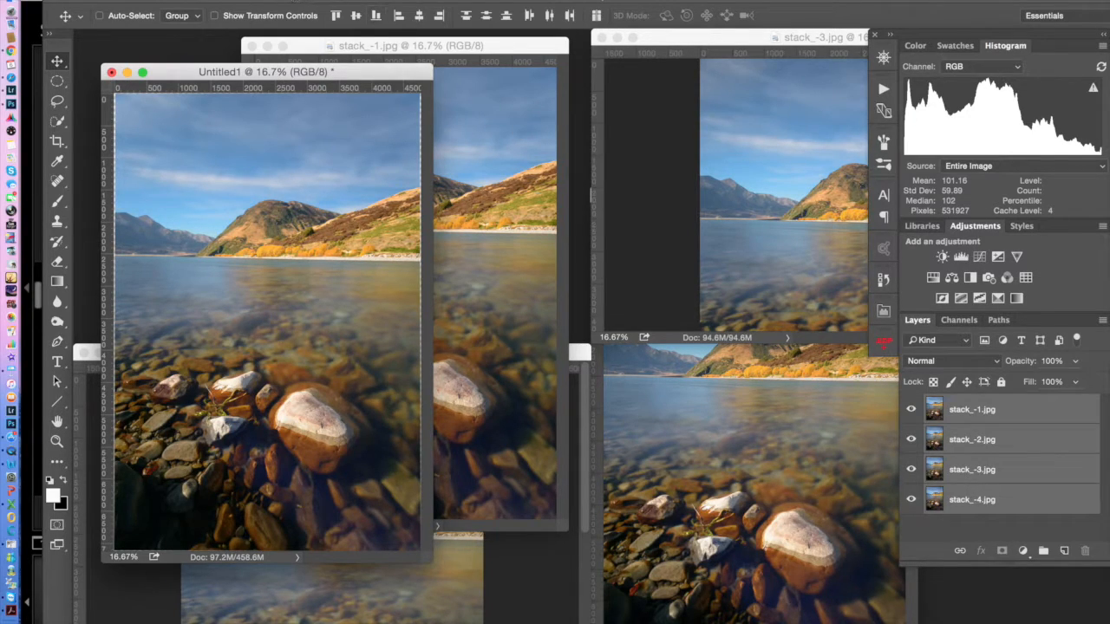
{"action": "left_click", "coordinate": [210, 0]}
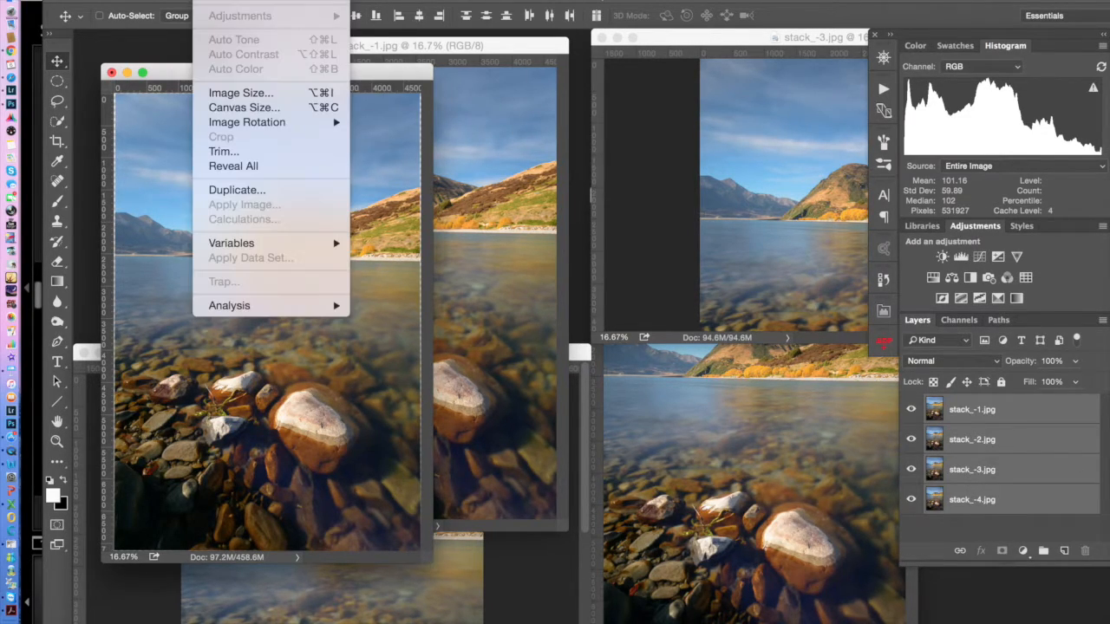
{"action": "mouse_move", "coordinate": [176, 1]}
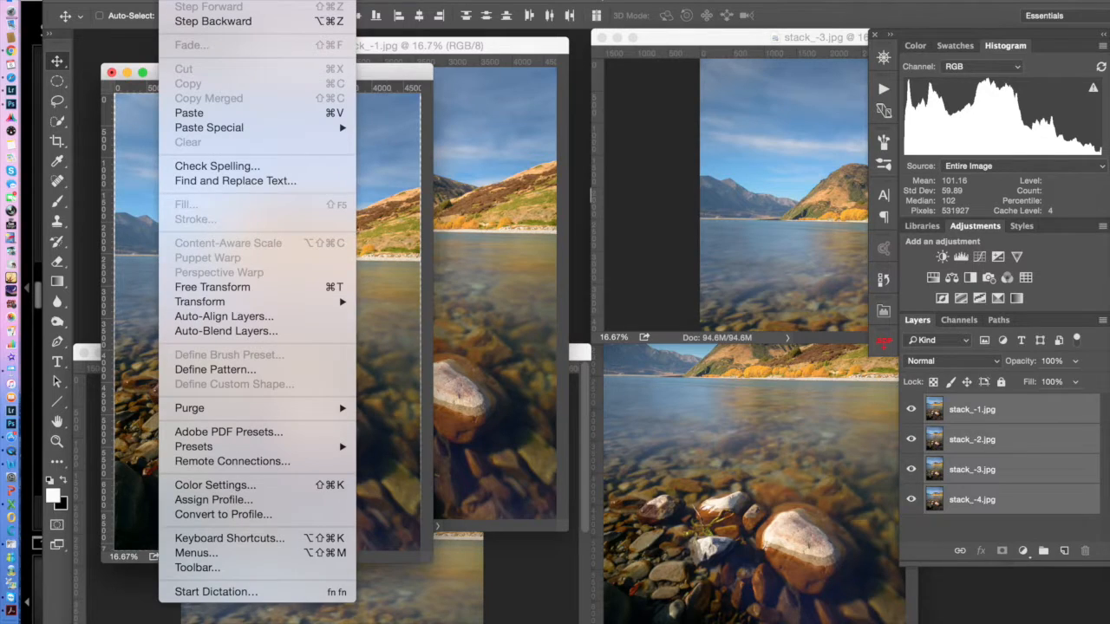
{"action": "left_click", "coordinate": [181, 333]}
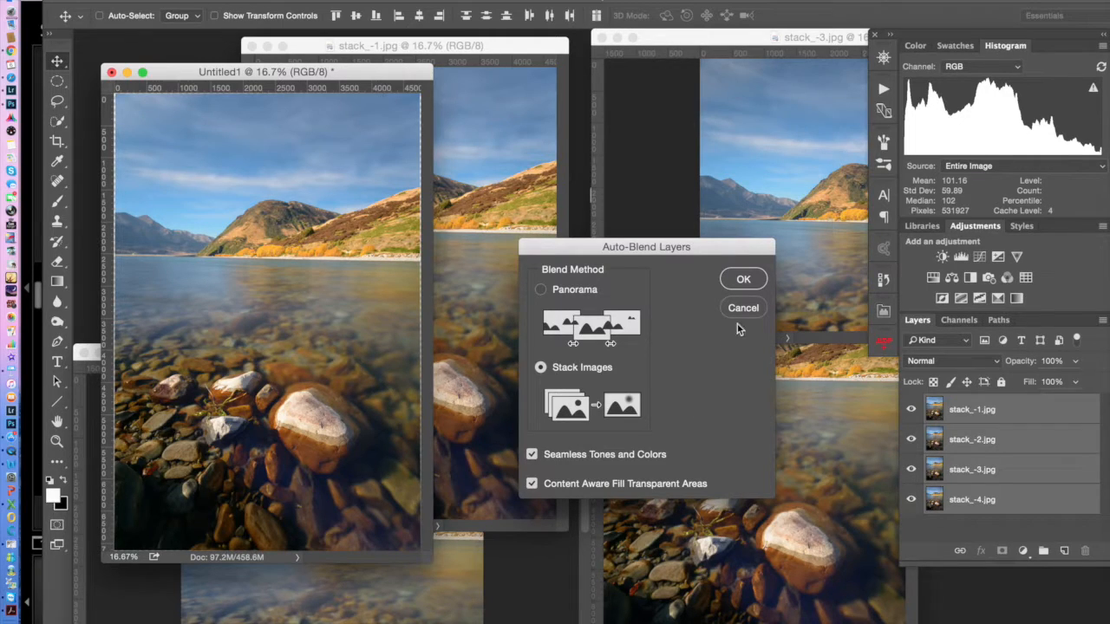
{"action": "left_click", "coordinate": [751, 278]}
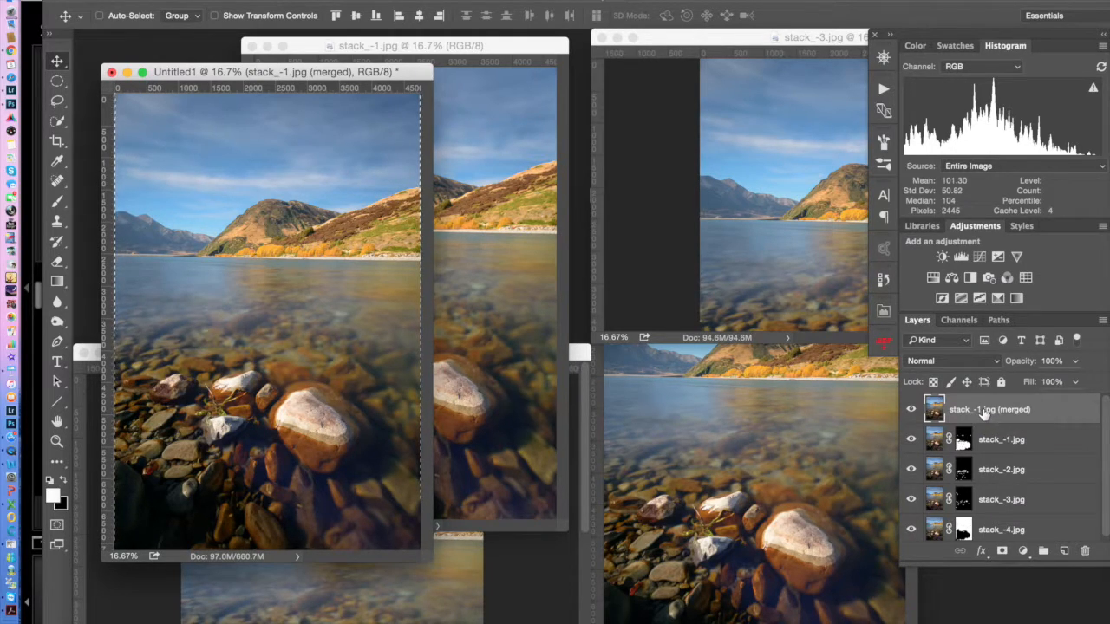
Clear the selection, enlarge the Untitled1 window and hide the four masked source layers so only the merged layer shows
{"action": "key", "text": "super+d"}
{"action": "left_click_drag", "start_coordinate": [429, 555], "coordinate": [656, 623]}
{"action": "left_click_drag", "start_coordinate": [912, 443], "coordinate": [912, 531]}
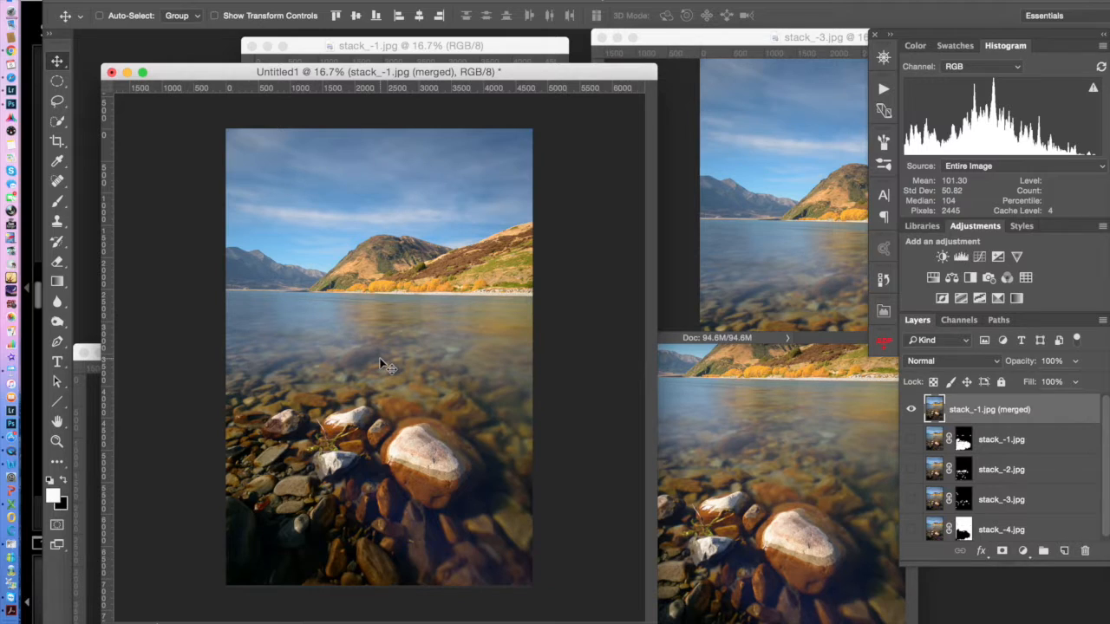
Examine the merged layer at 100% from the distant mountain to the foreground rocks, ending with a 25% view
{"action": "key", "text": "super+equal"}
{"action": "key", "text": "super+equal"}
{"action": "key", "text": "super+equal"}
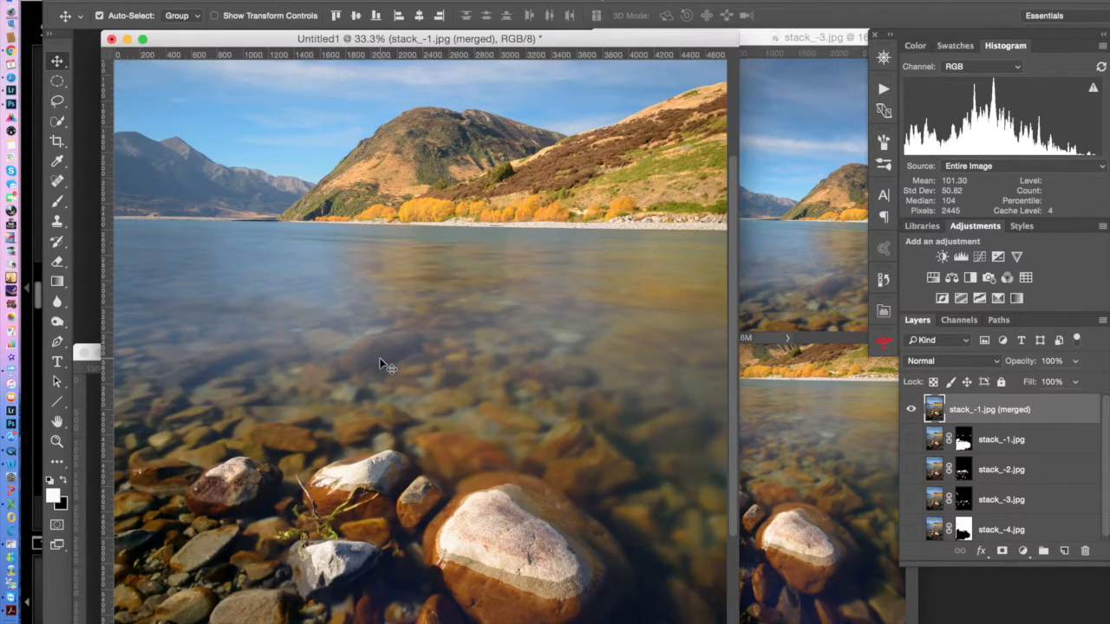
{"action": "key", "text": "super+equal"}
{"action": "key", "text": "super+equal"}
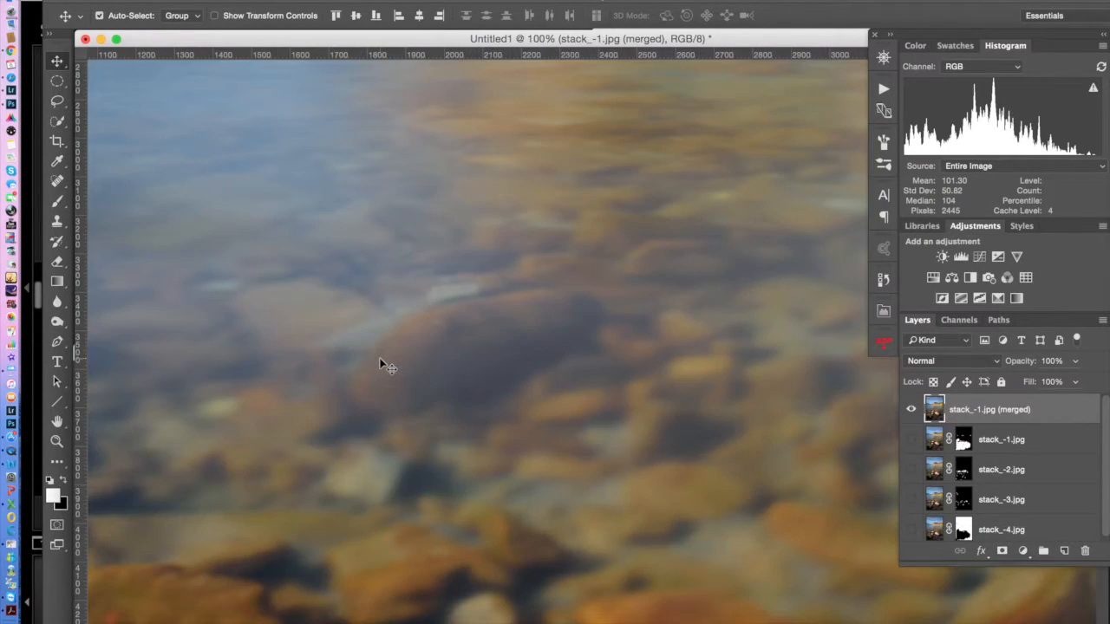
{"action": "left_click_drag", "start_coordinate": [518, 195], "coordinate": [494, 503]}
{"action": "left_click_drag", "start_coordinate": [590, 247], "coordinate": [575, 420]}
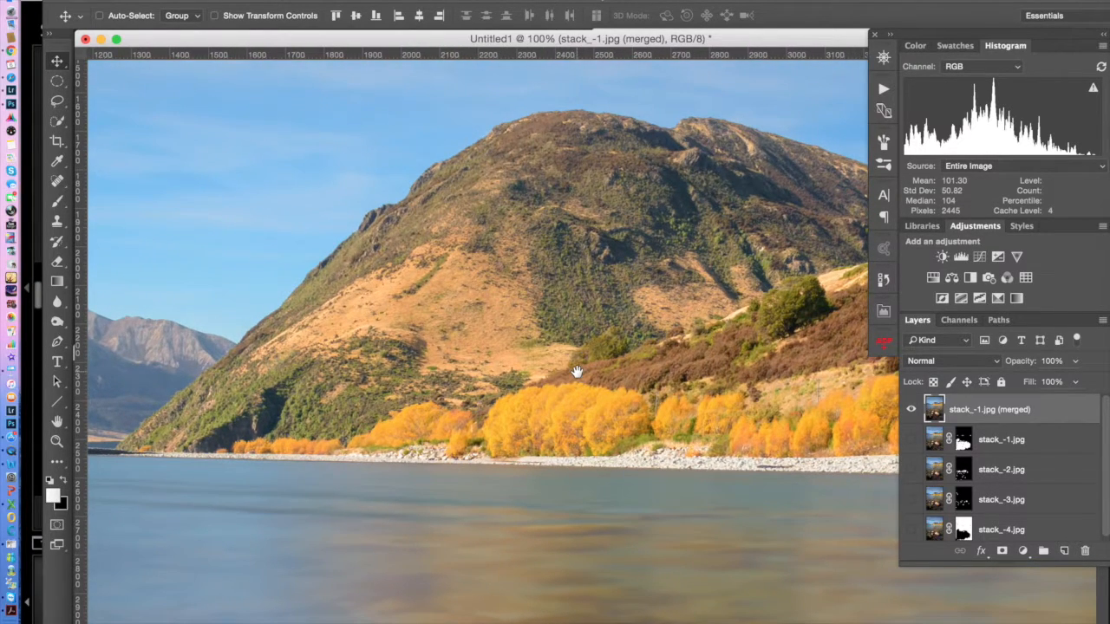
{"action": "left_click_drag", "start_coordinate": [678, 525], "coordinate": [644, 252]}
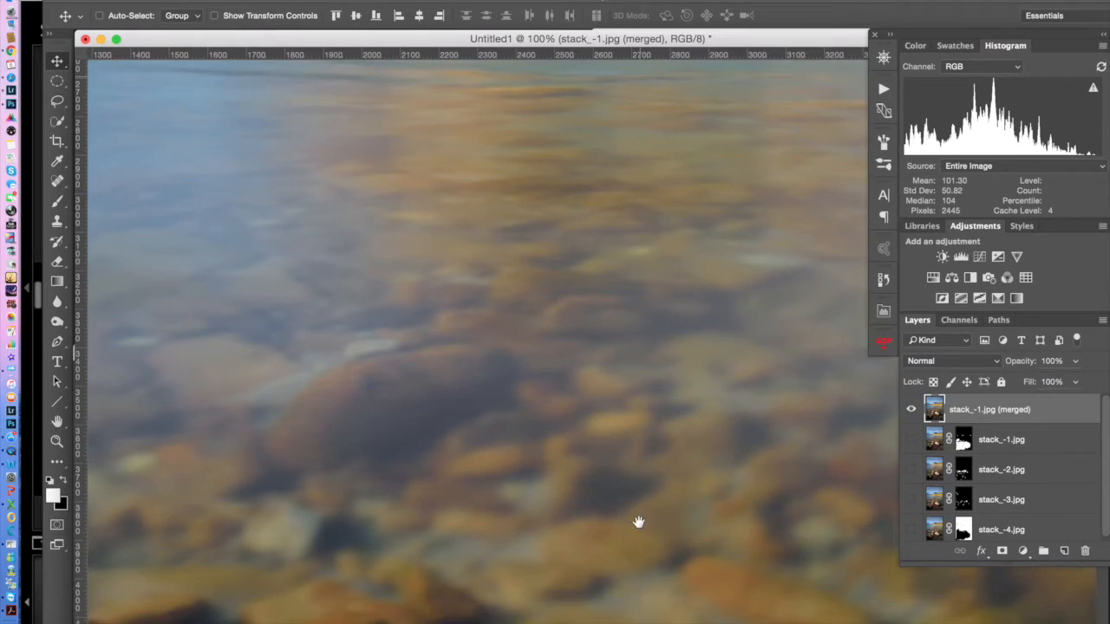
{"action": "left_click_drag", "start_coordinate": [639, 537], "coordinate": [636, 278]}
{"action": "left_click_drag", "start_coordinate": [639, 508], "coordinate": [563, 302]}
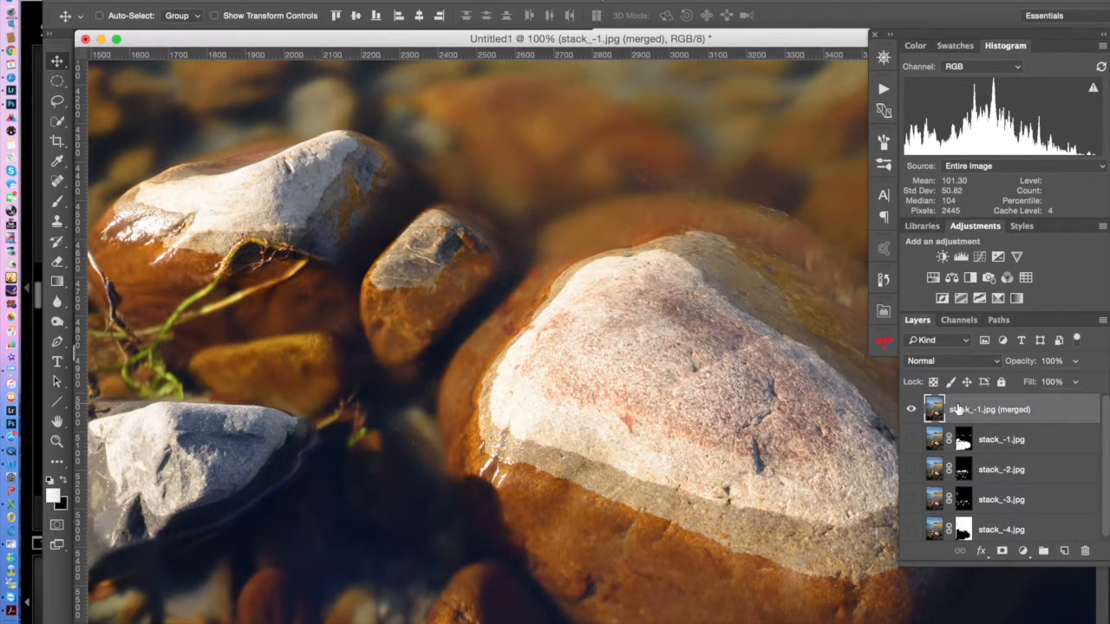
{"action": "key", "text": "ctrl+minus"}
{"action": "key", "text": "ctrl+minus"}
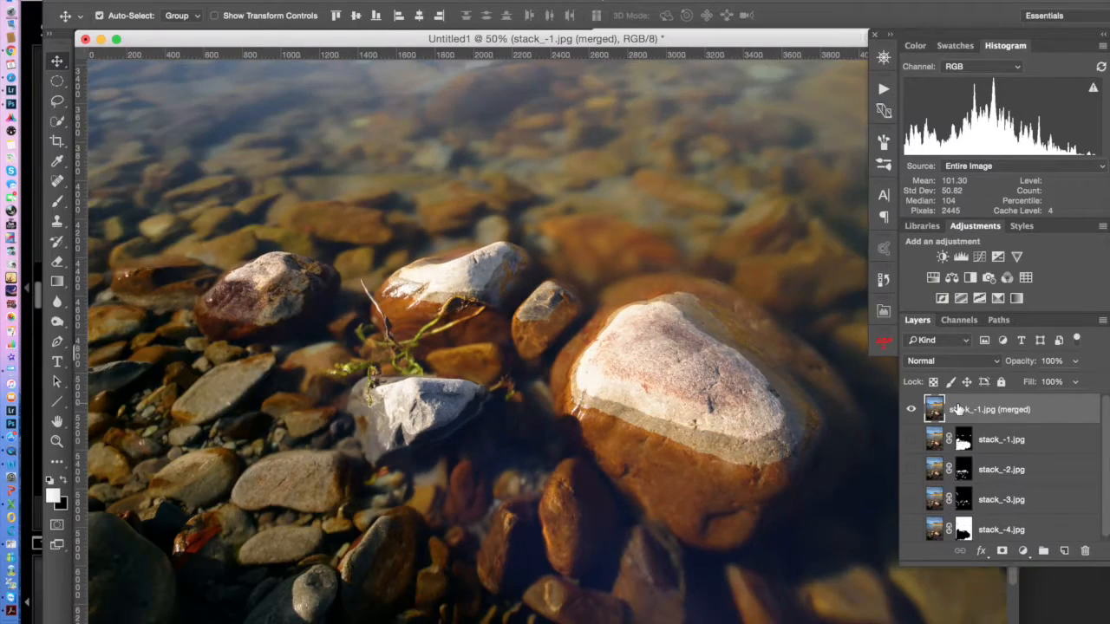
{"action": "key", "text": "ctrl+minus"}
{"action": "key", "text": "ctrl+minus"}
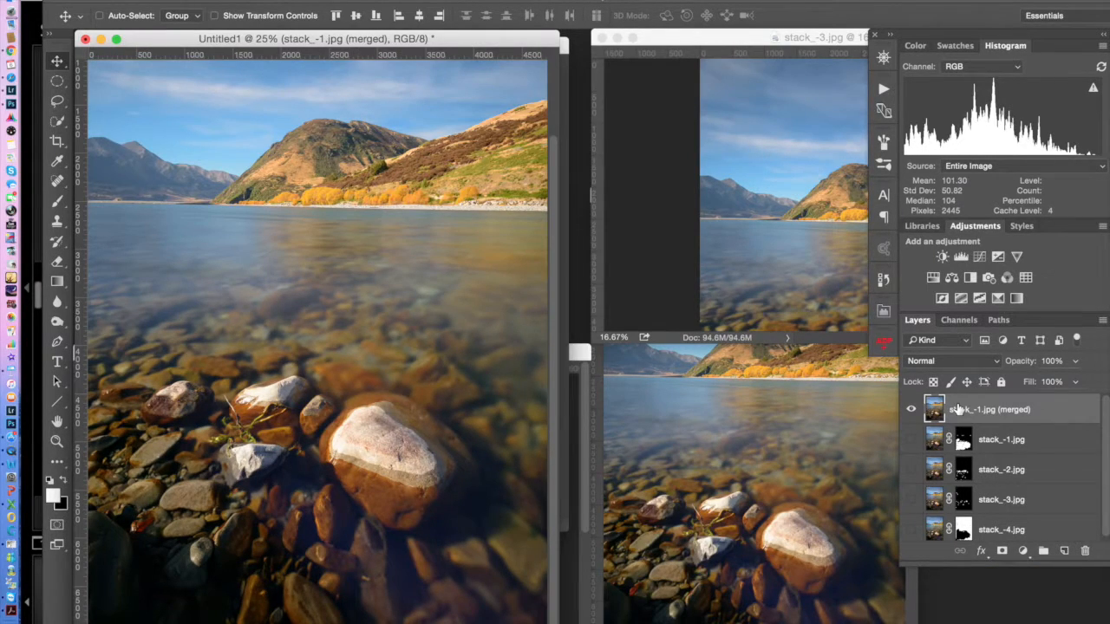